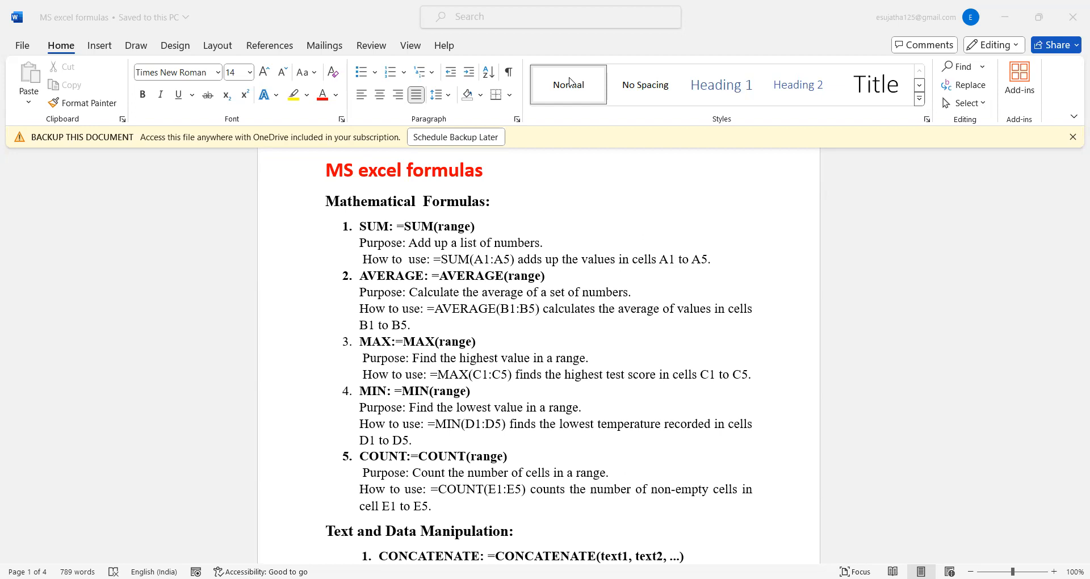
Switch to the Excel workbook Book1 containing the STUDENT DATA table
key("alt+Tab")
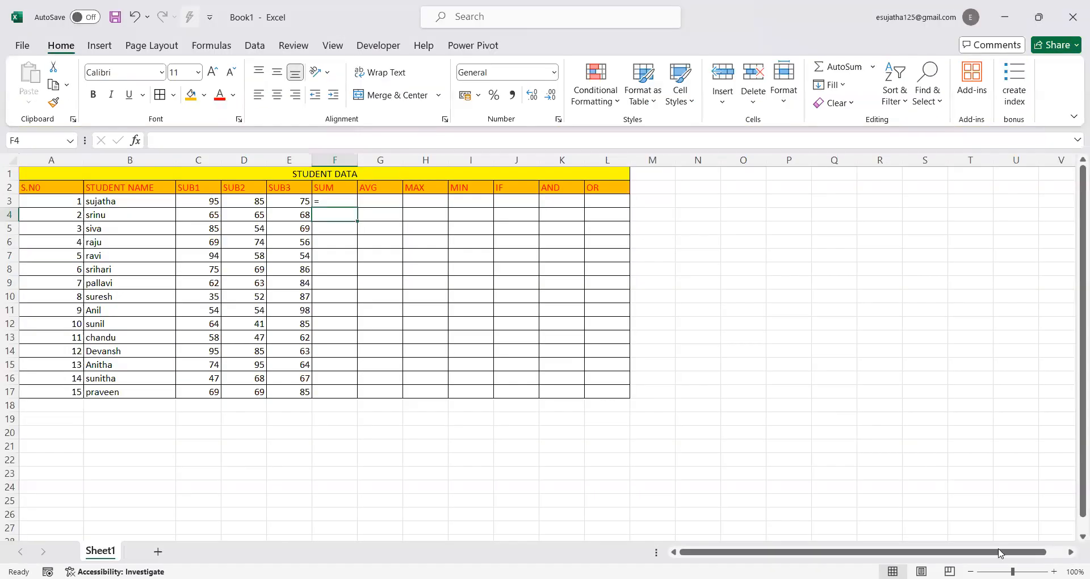
scroll(546, 348, "up", 2)
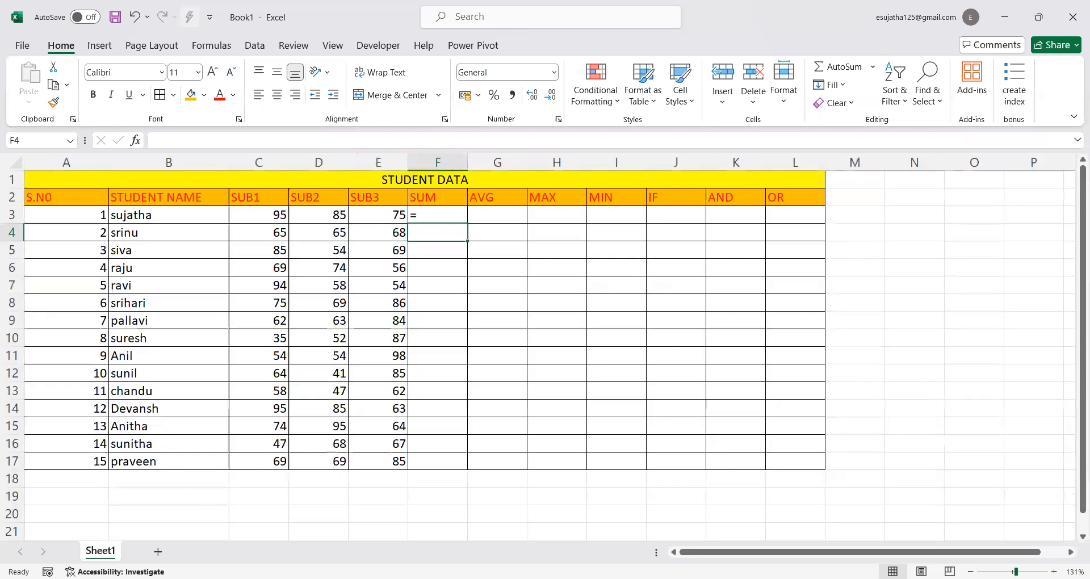
scroll(538, 348, "up", 4)
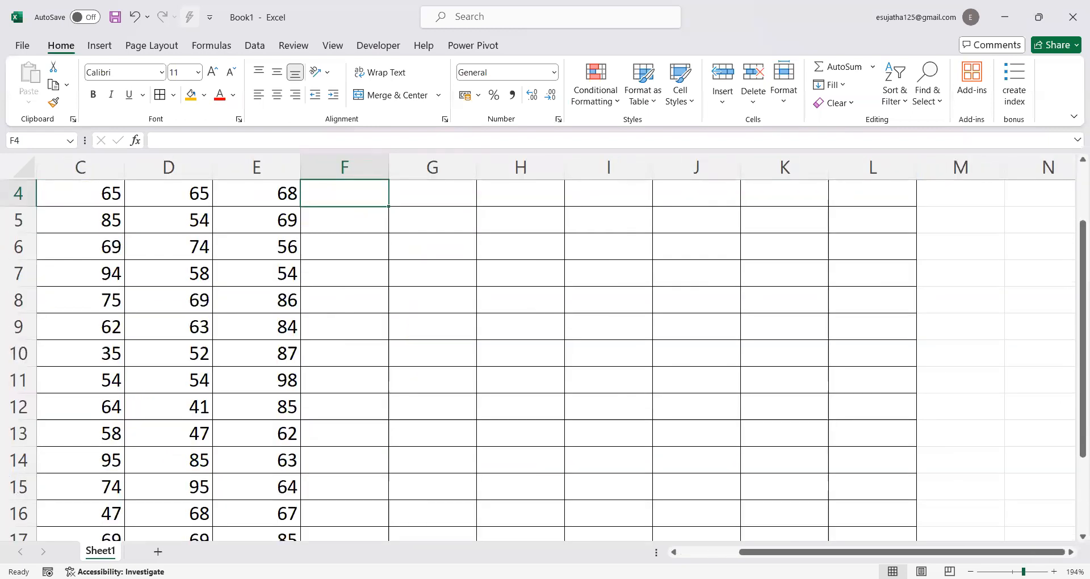
scroll(539, 348, "down", 5)
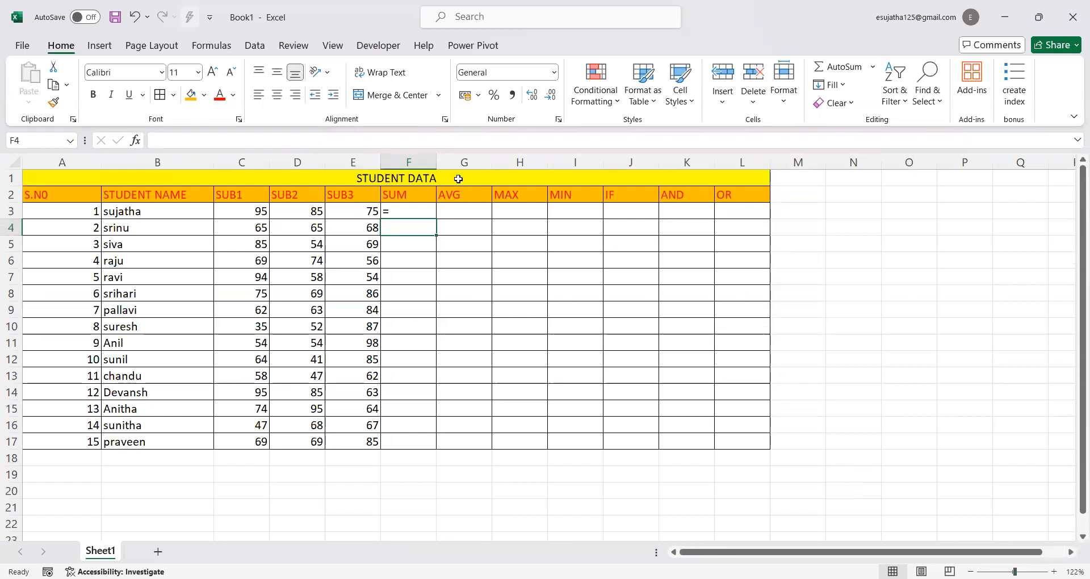
Complete cell F3 with =SUM(C3:E3) to total the three subject marks, and fill the formula down to F17
left_click(409, 213)
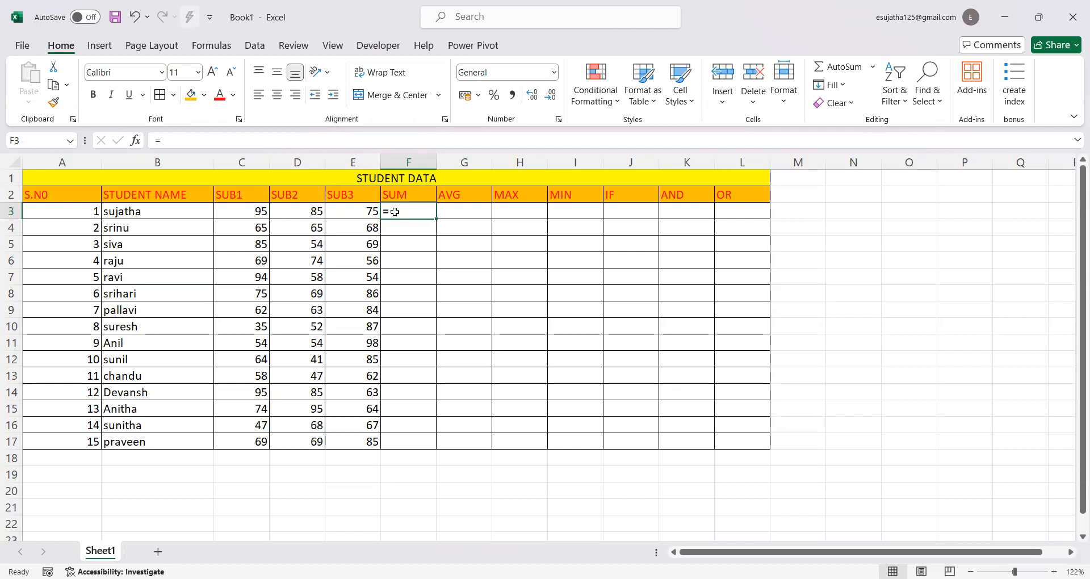
double_click(395, 212)
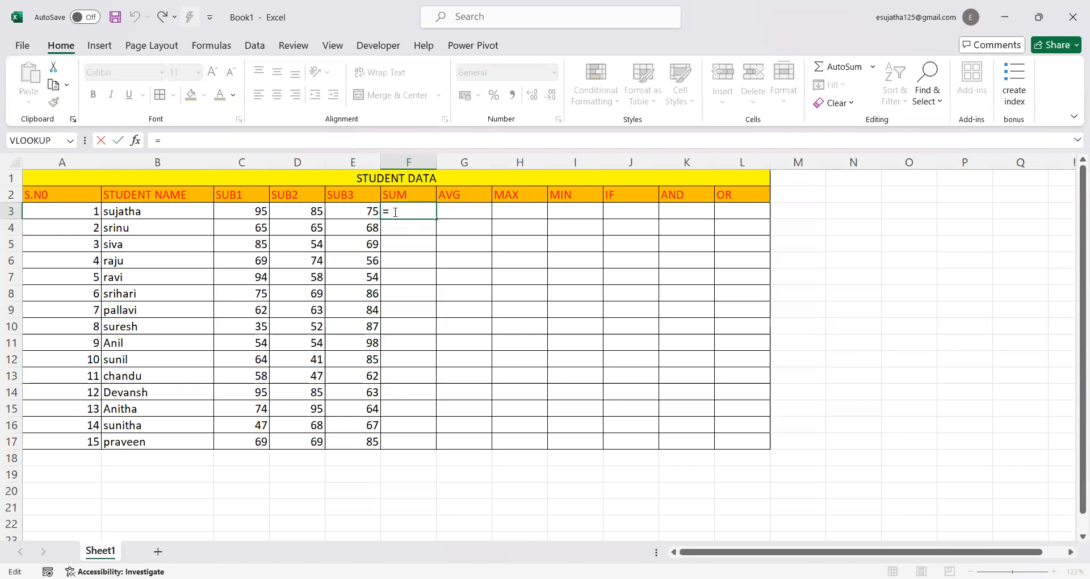
type("sum")
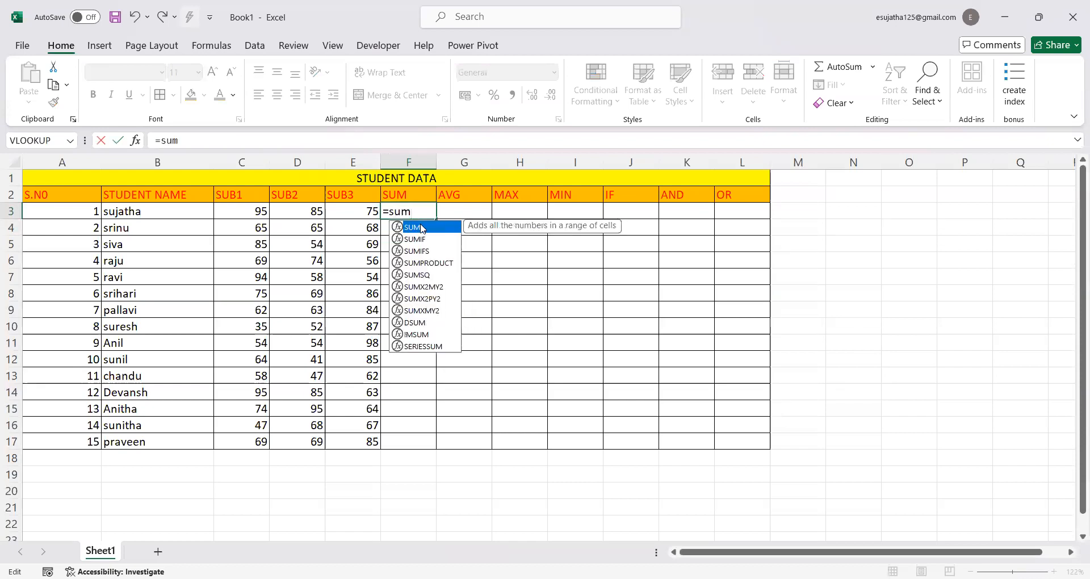
double_click(422, 229)
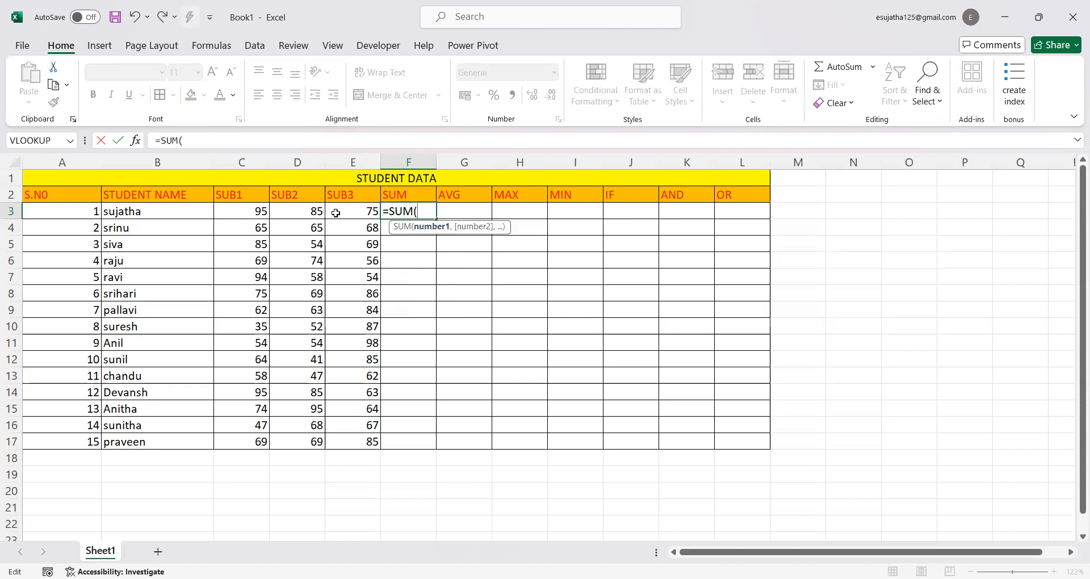
left_click(222, 211)
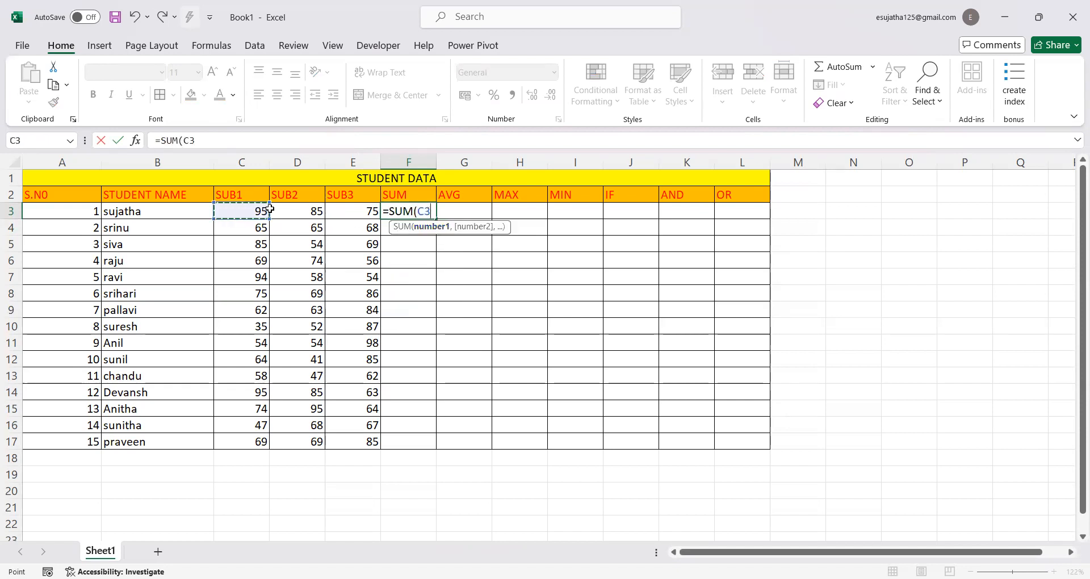
left_click_drag(344, 217, 357, 213)
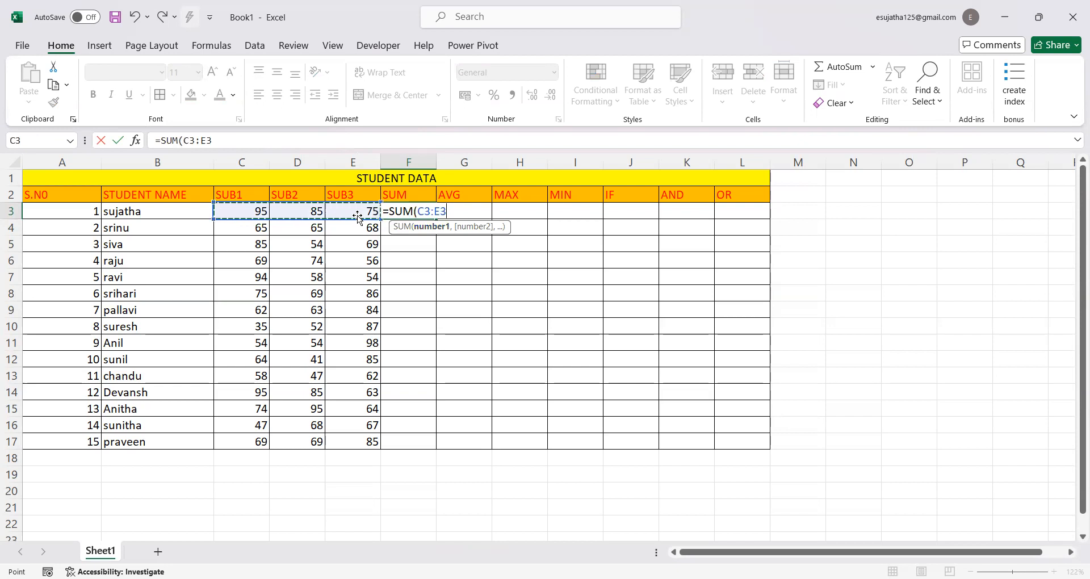
type(")")
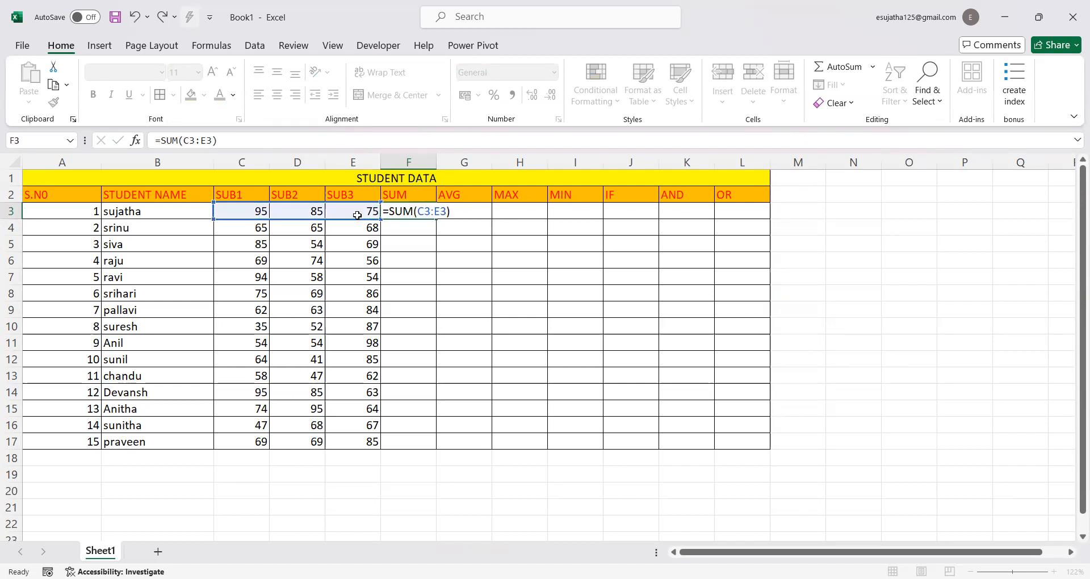
key("Return")
left_click(423, 208)
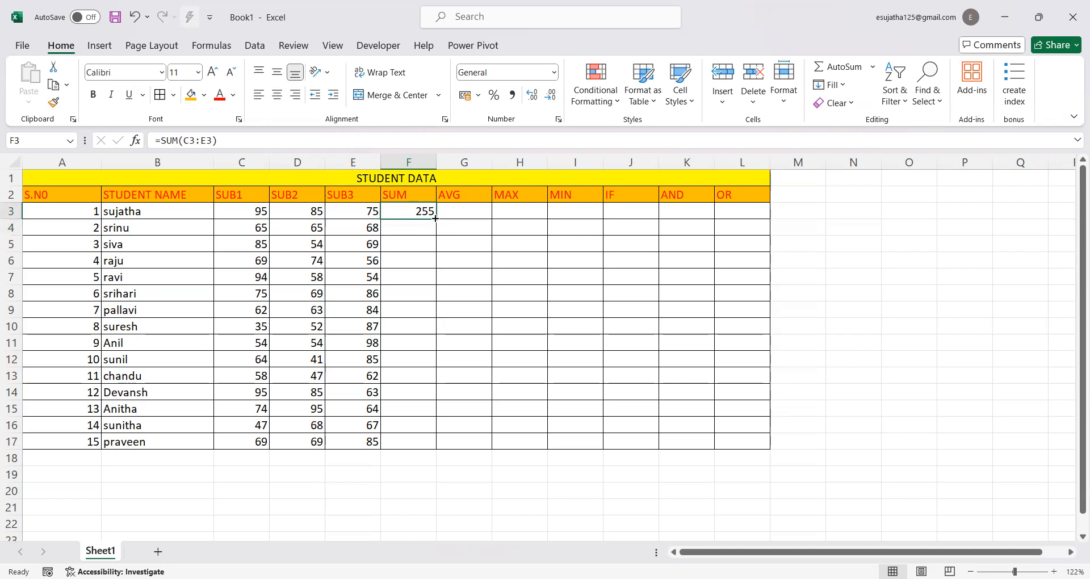
left_click_drag(436, 219, 440, 444)
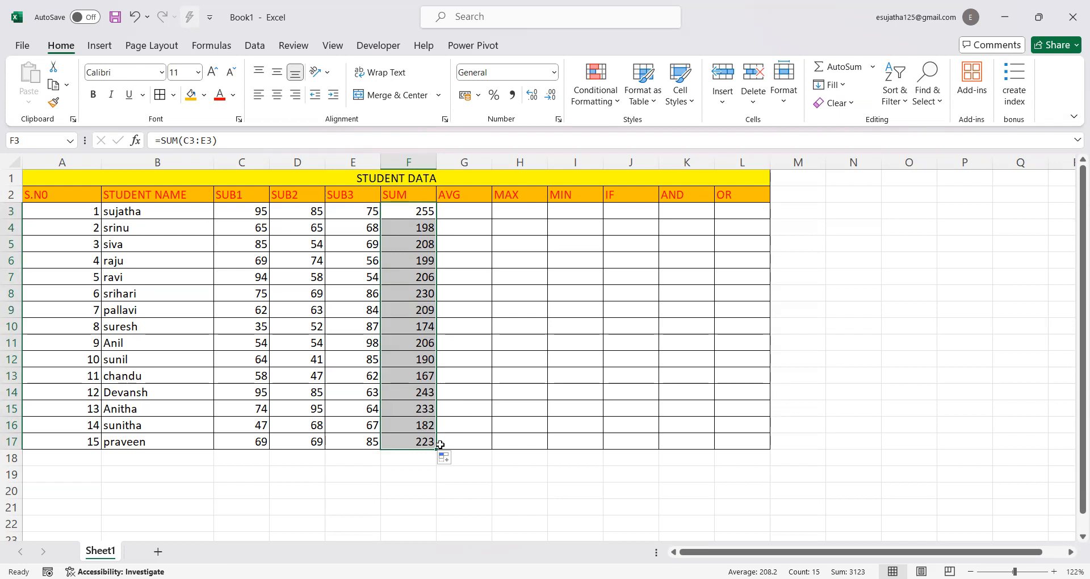
Enter =AVERAGE(C3:E3) in cell G3 of the AVG column and fill the formula down to G17
left_click(467, 208)
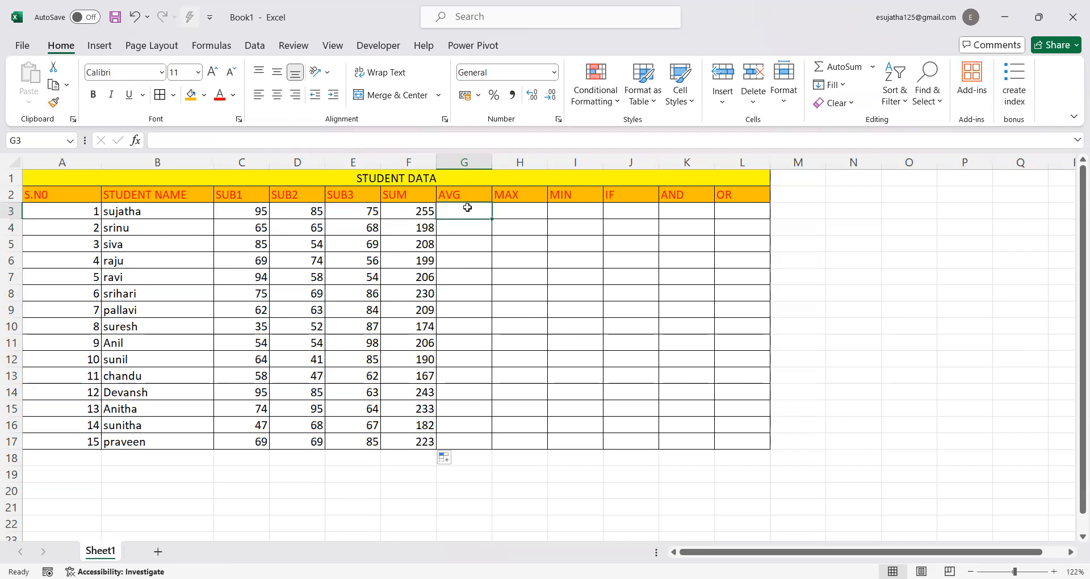
type("=")
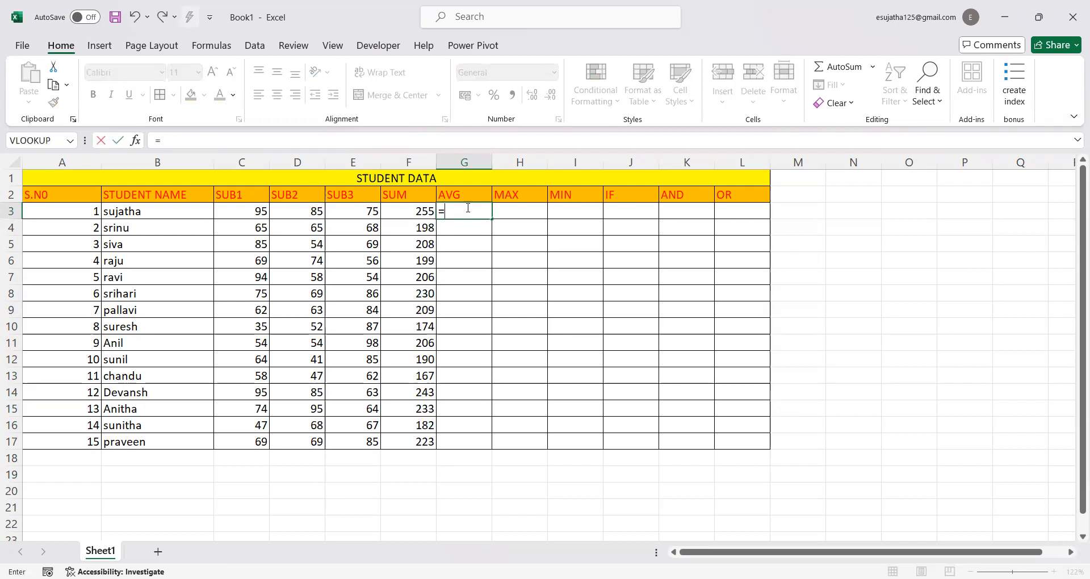
type("a")
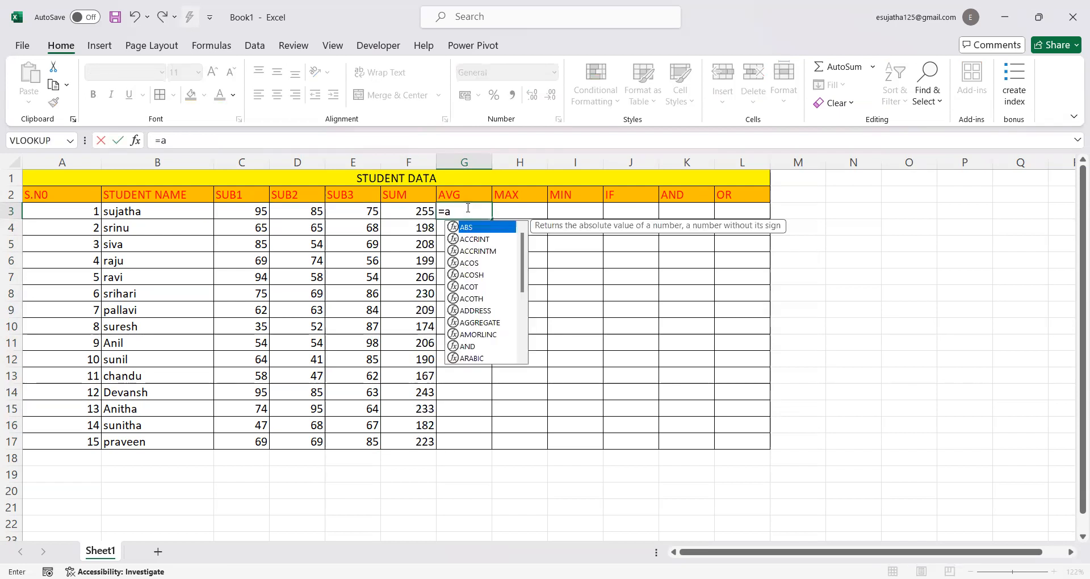
type("vg")
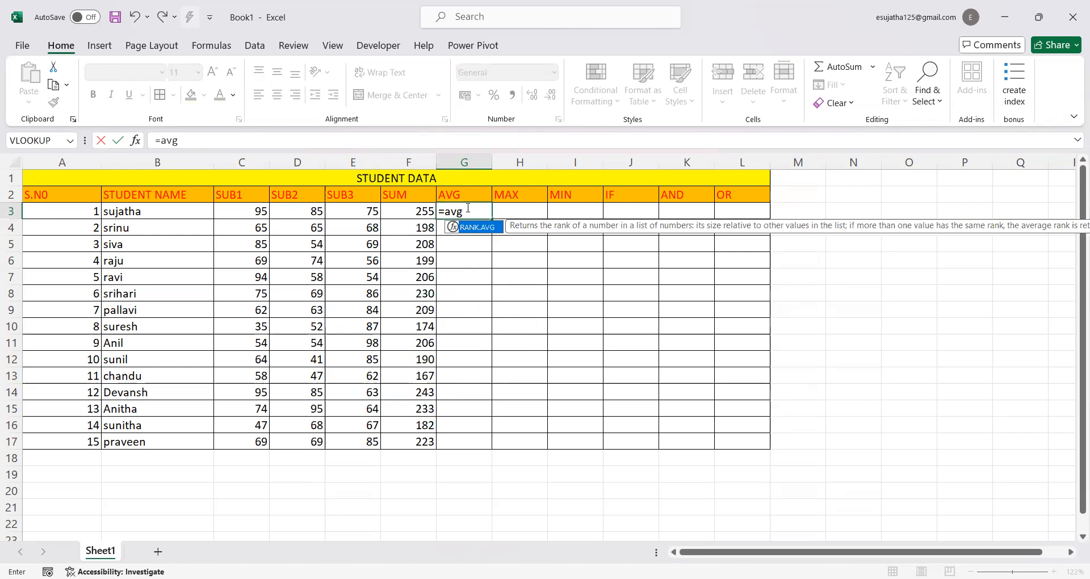
key("BackSpace")
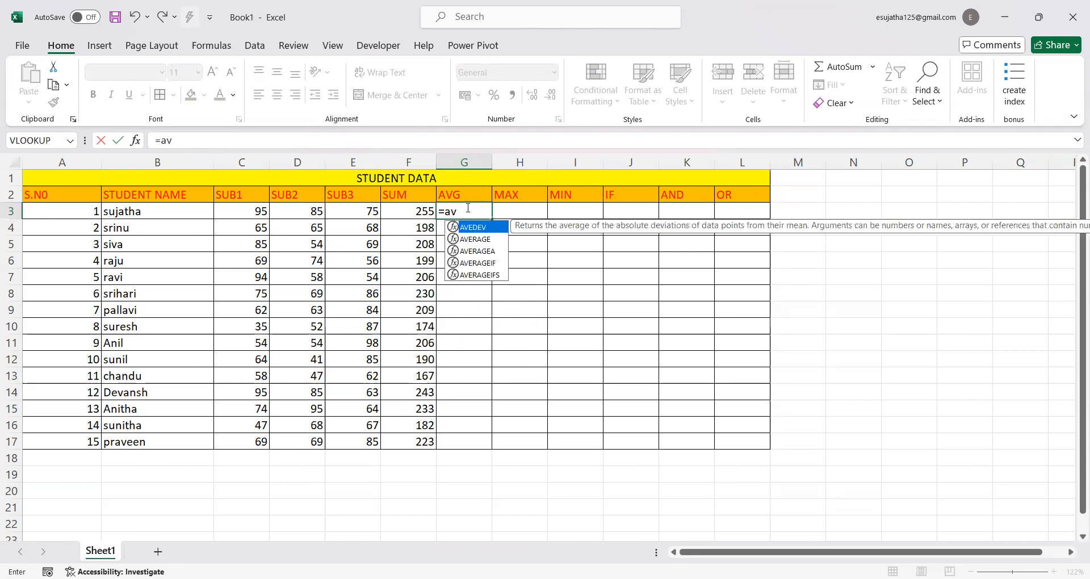
left_click(475, 238)
double_click(476, 239)
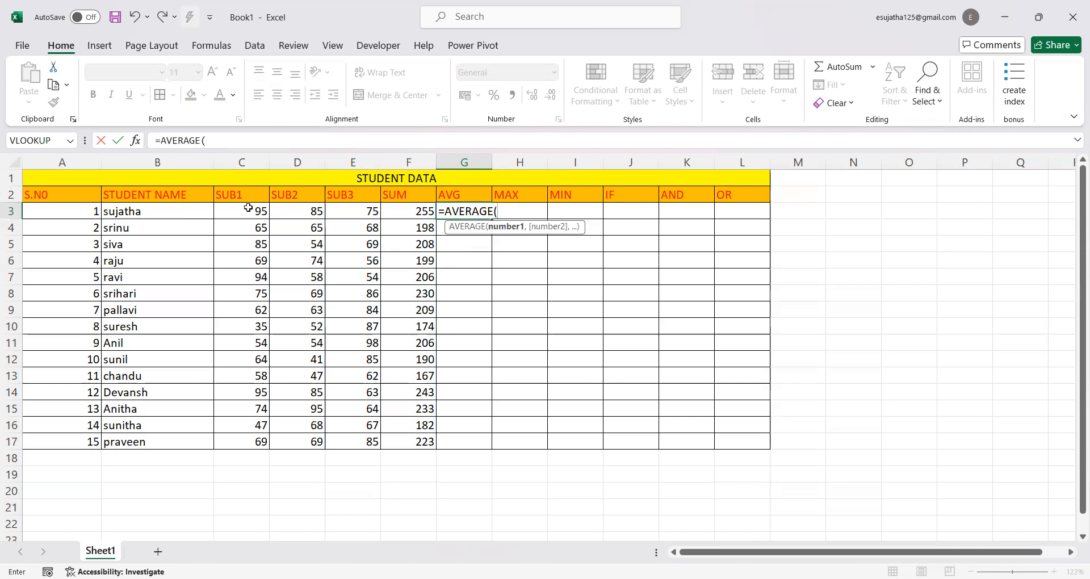
left_click_drag(238, 206, 359, 208)
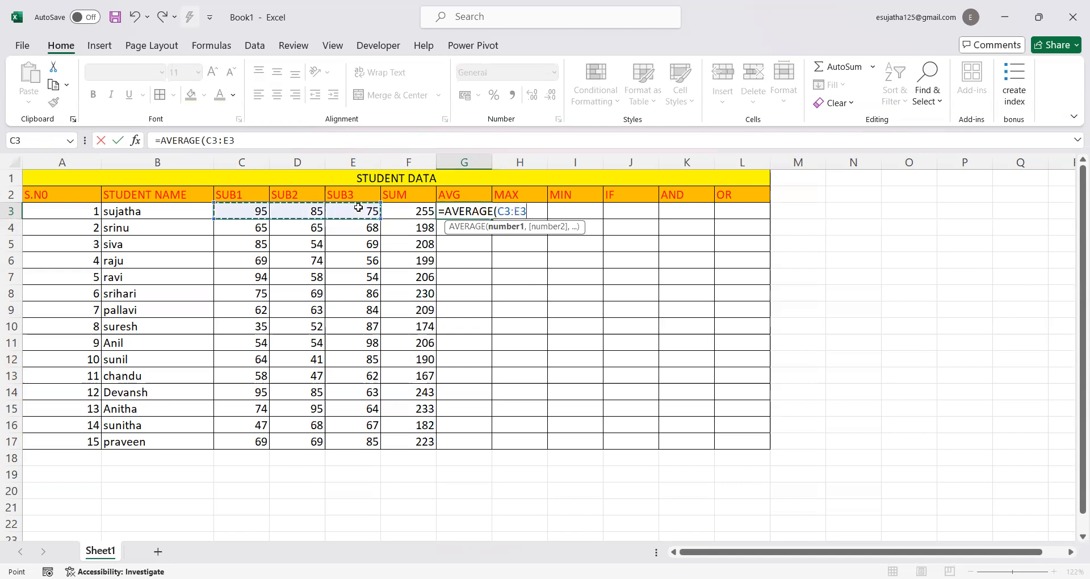
type(")")
key("Return")
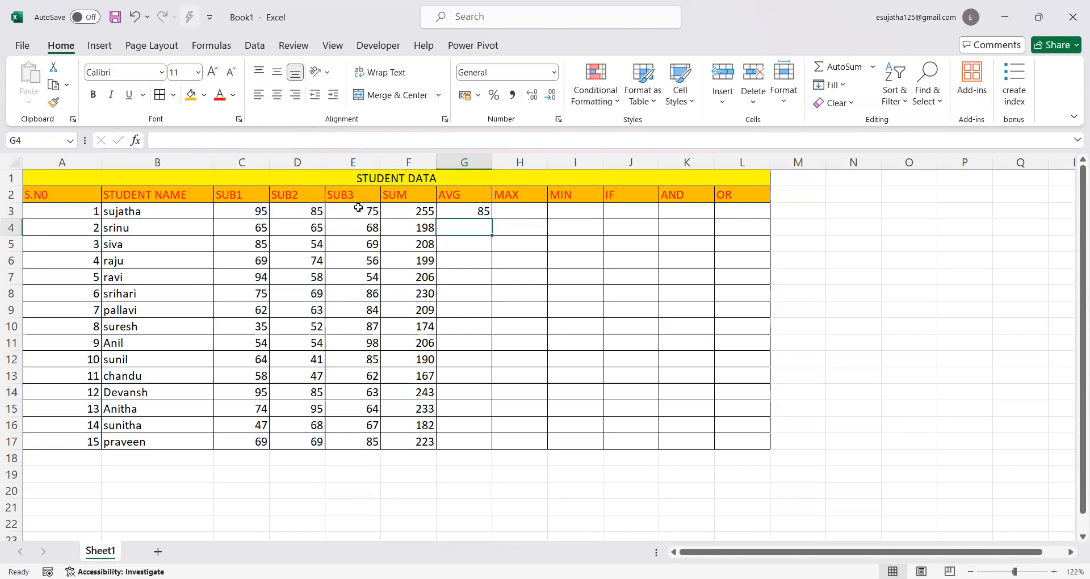
left_click(461, 215)
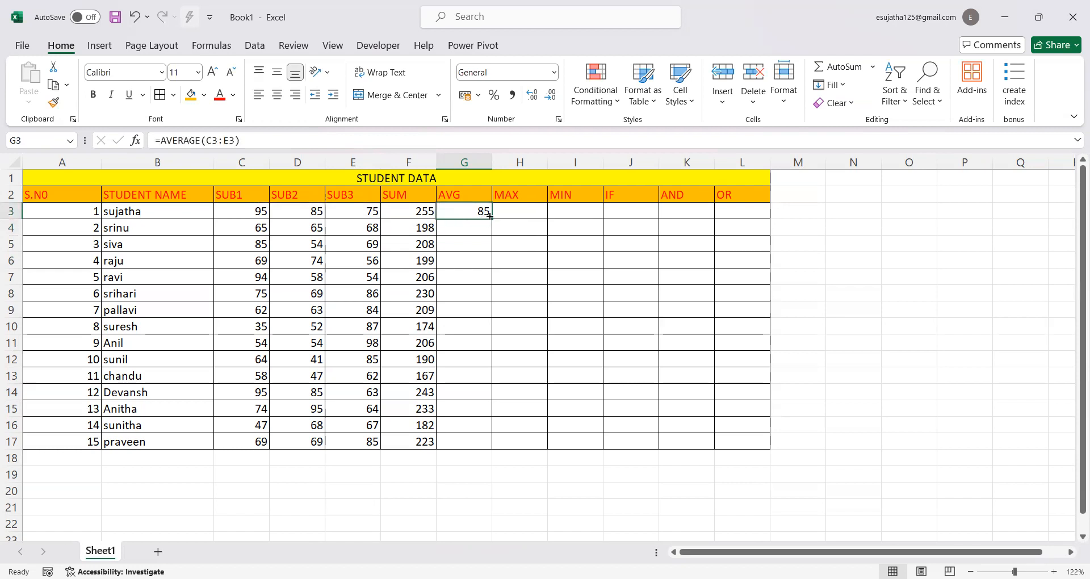
left_click_drag(492, 216, 491, 450)
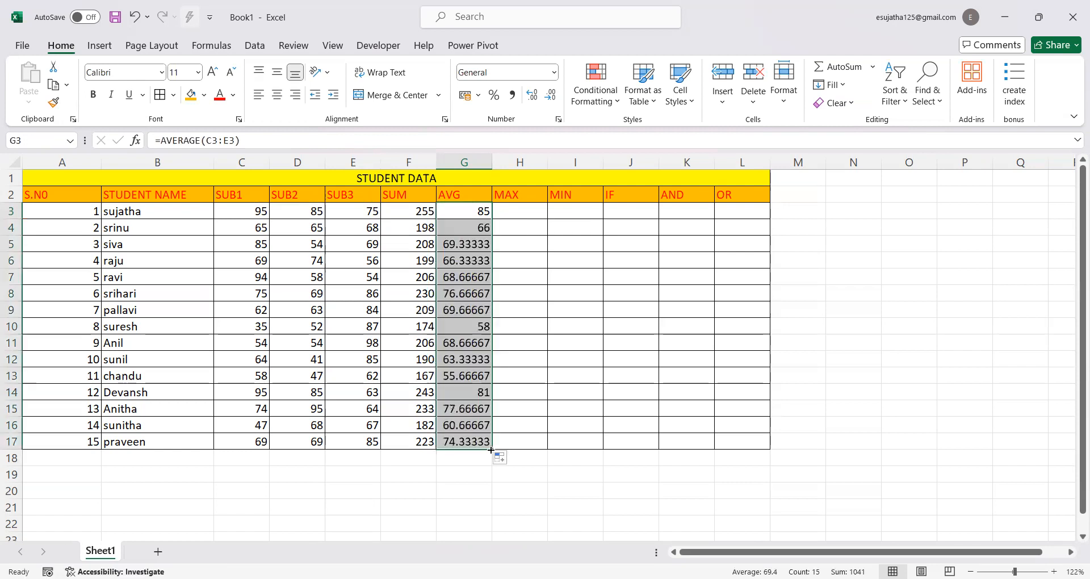
Enter =MAX(C3:E3) in cell H3 to get the highest subject mark, and fill the formula down to H17
left_click(506, 215)
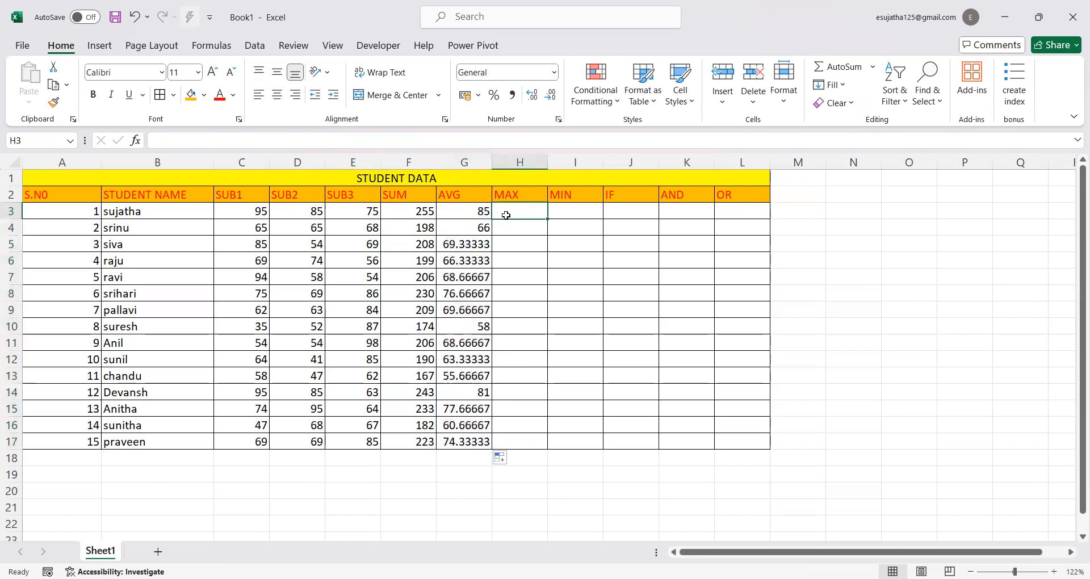
type("=")
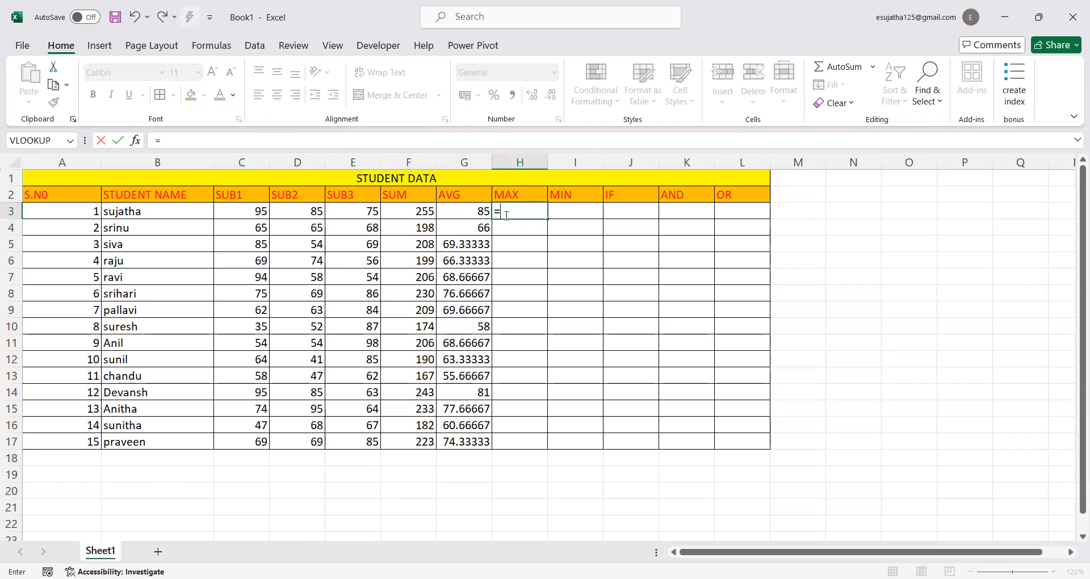
type("max")
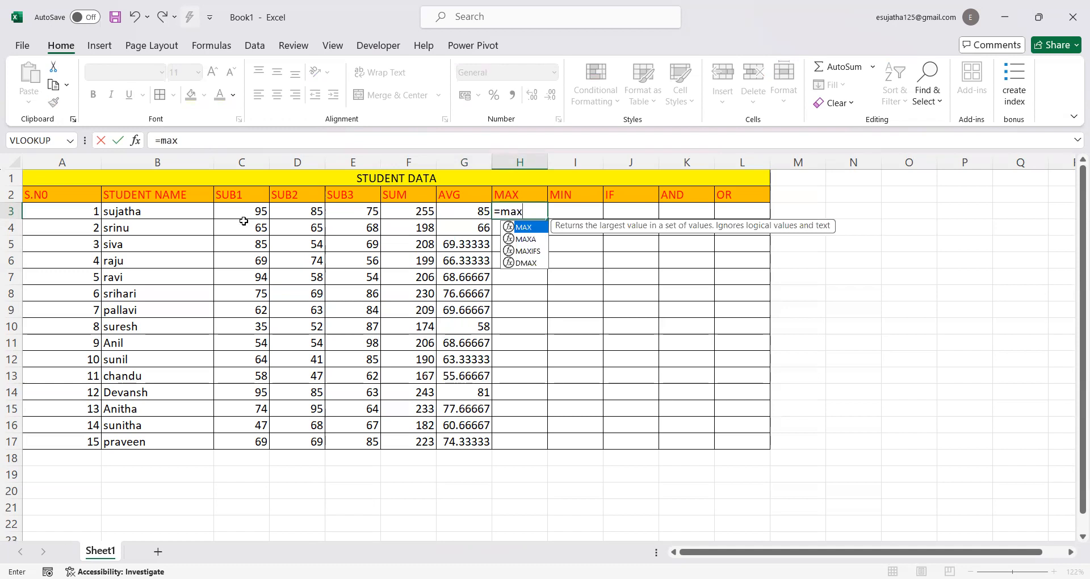
double_click(531, 230)
left_click(268, 203)
mouse_move(269, 202)
left_mouse_down()
mouse_move(335, 201)
mouse_move(348, 224)
mouse_move(350, 214)
left_mouse_up()
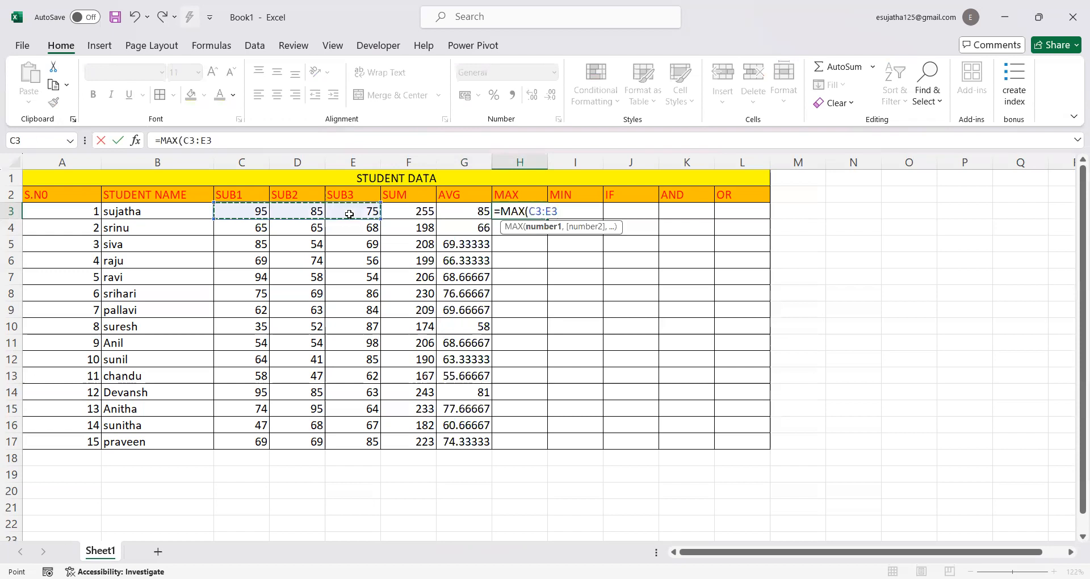
type(")")
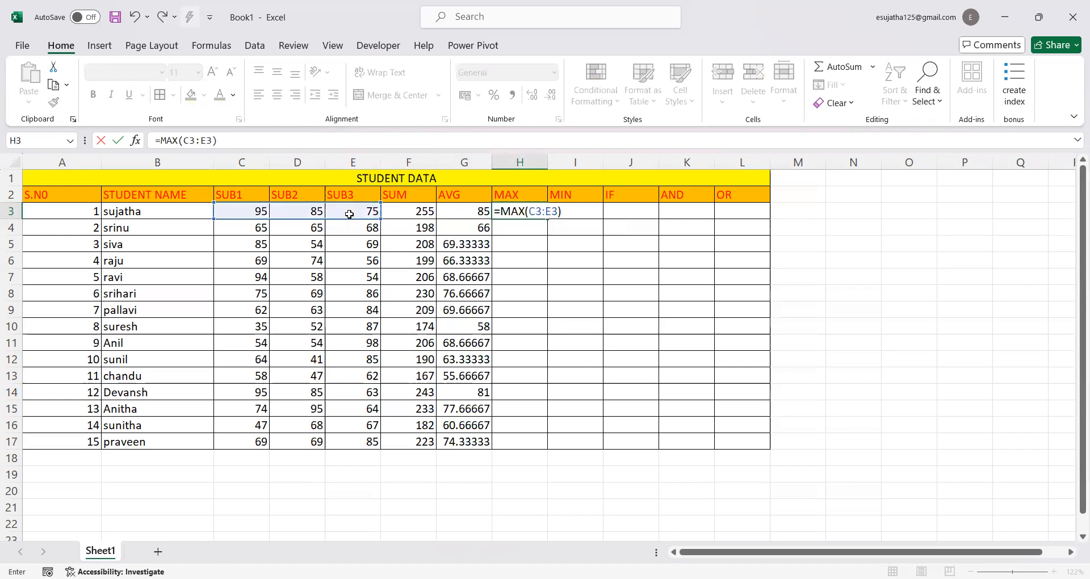
key("Return")
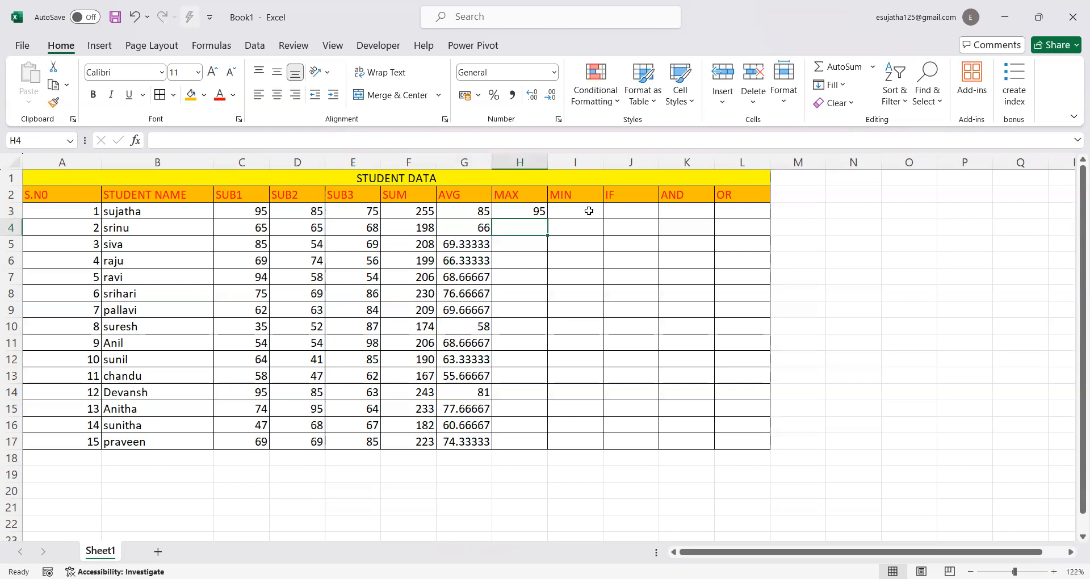
left_click(511, 212)
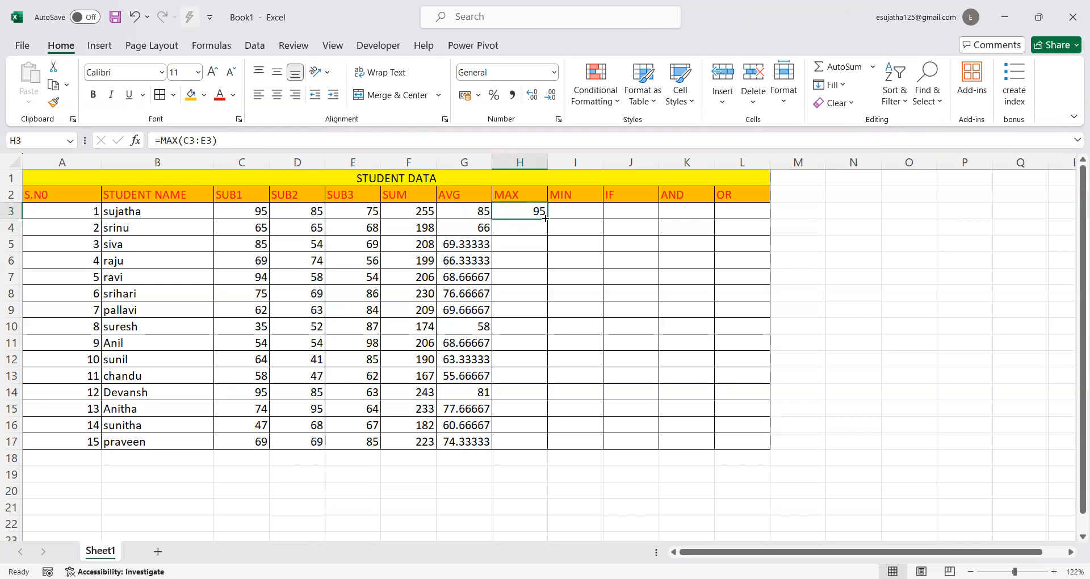
left_click_drag(545, 219, 537, 448)
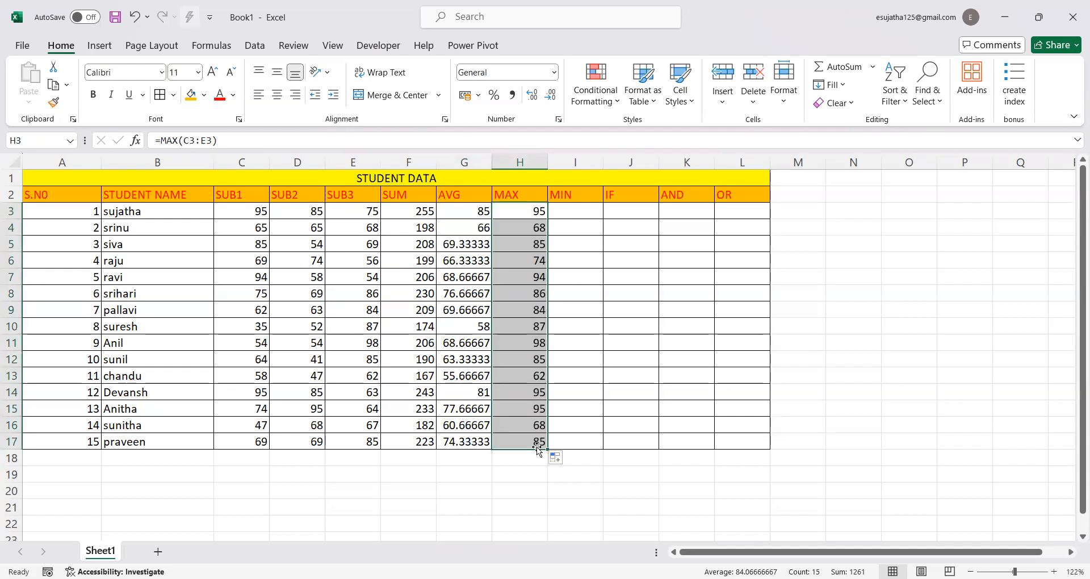
Enter =MIN(C3:E3) in cell I3 to get the lowest subject mark, and fill the formula down to I17
left_click(562, 214)
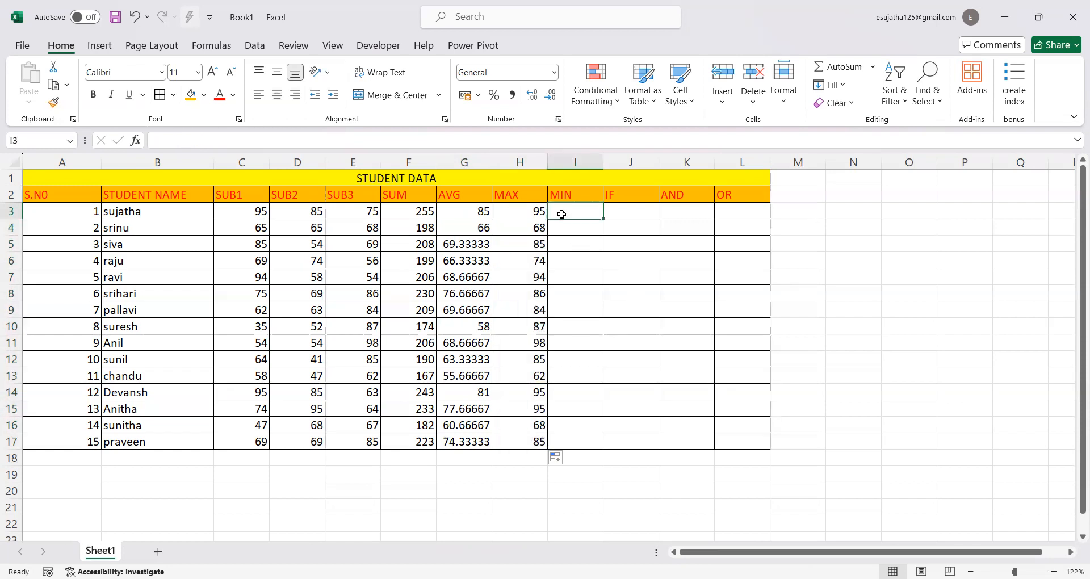
type("=")
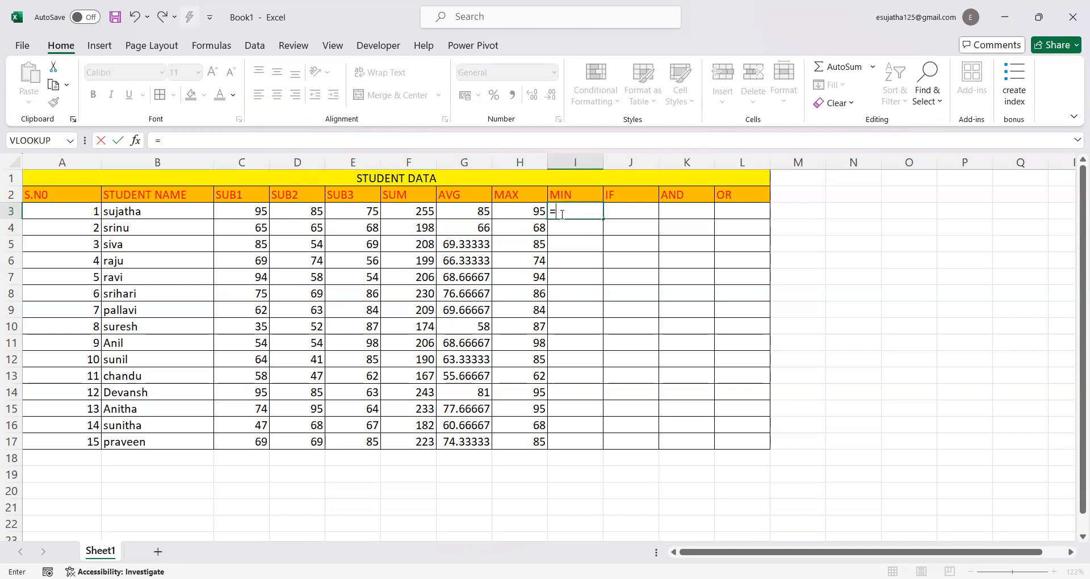
type("min")
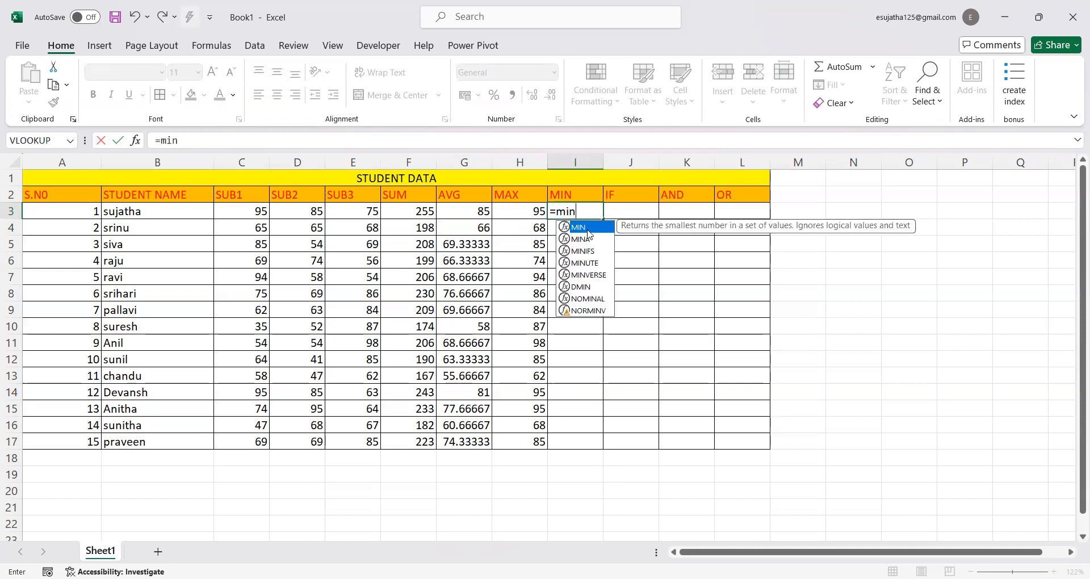
double_click(588, 230)
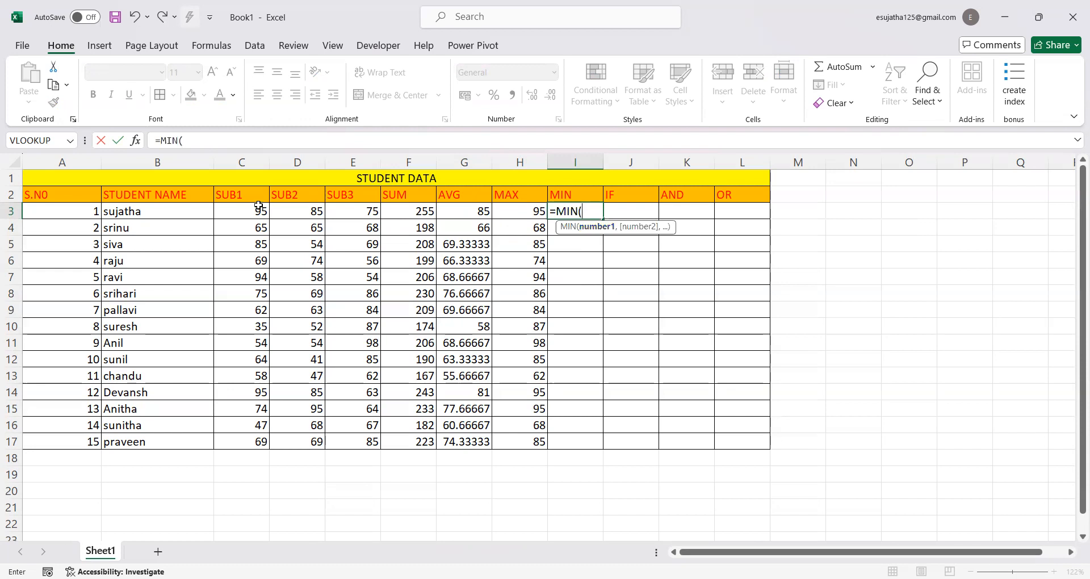
left_click_drag(236, 207, 348, 214)
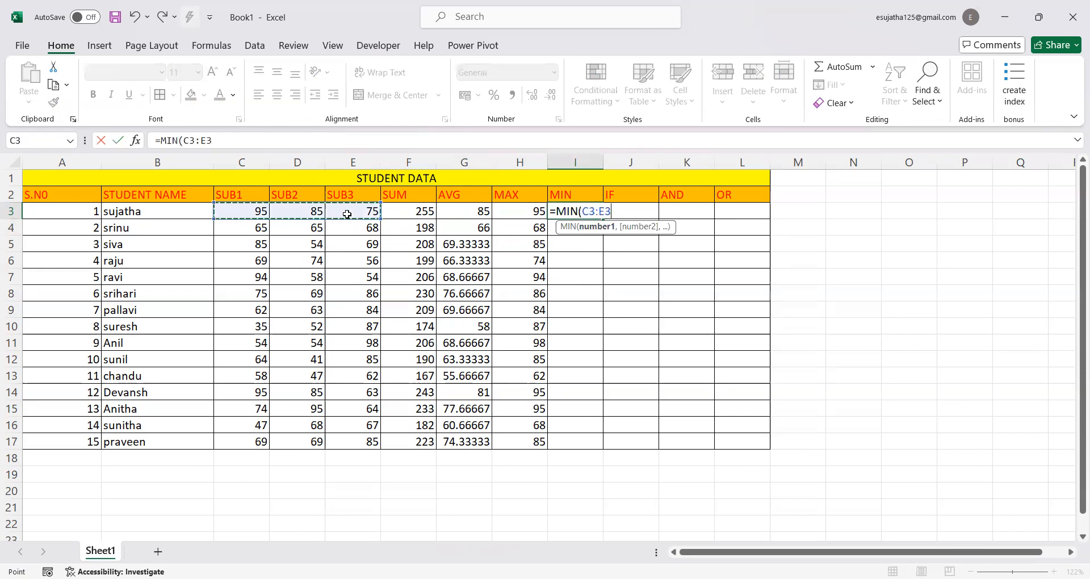
key("Return")
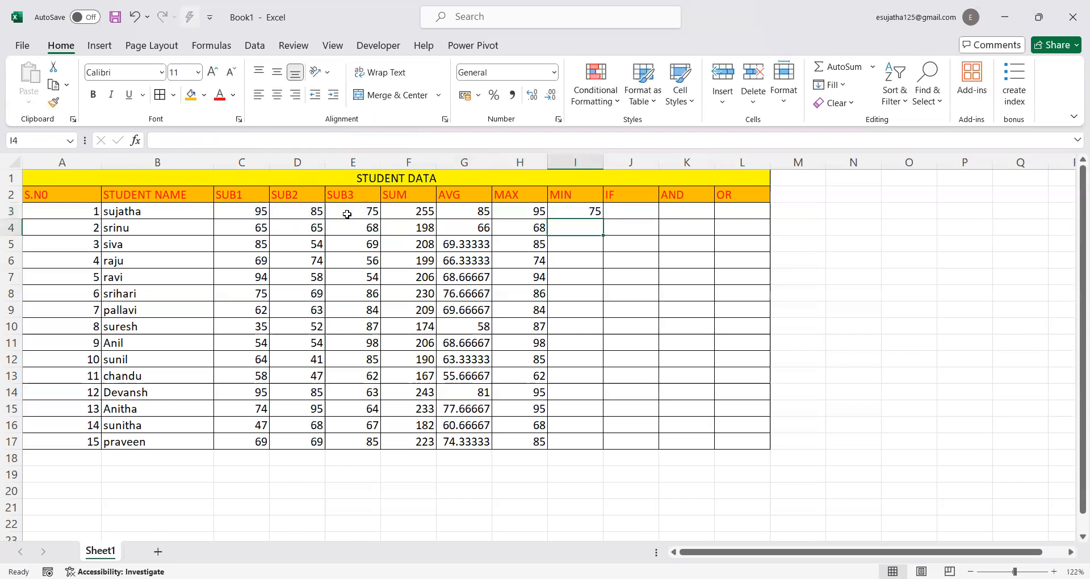
left_click(579, 210)
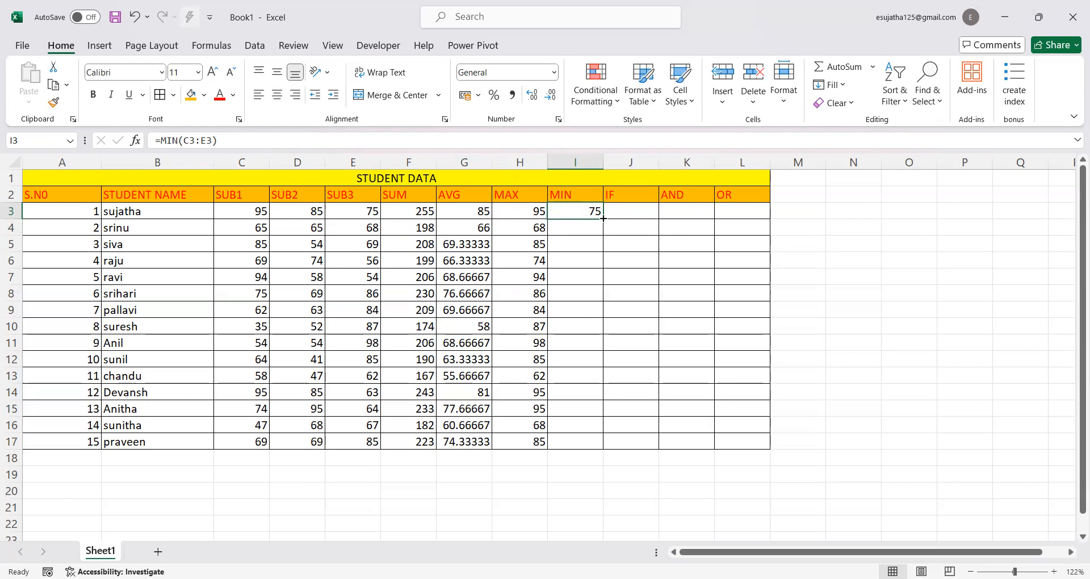
left_click_drag(602, 218, 601, 449)
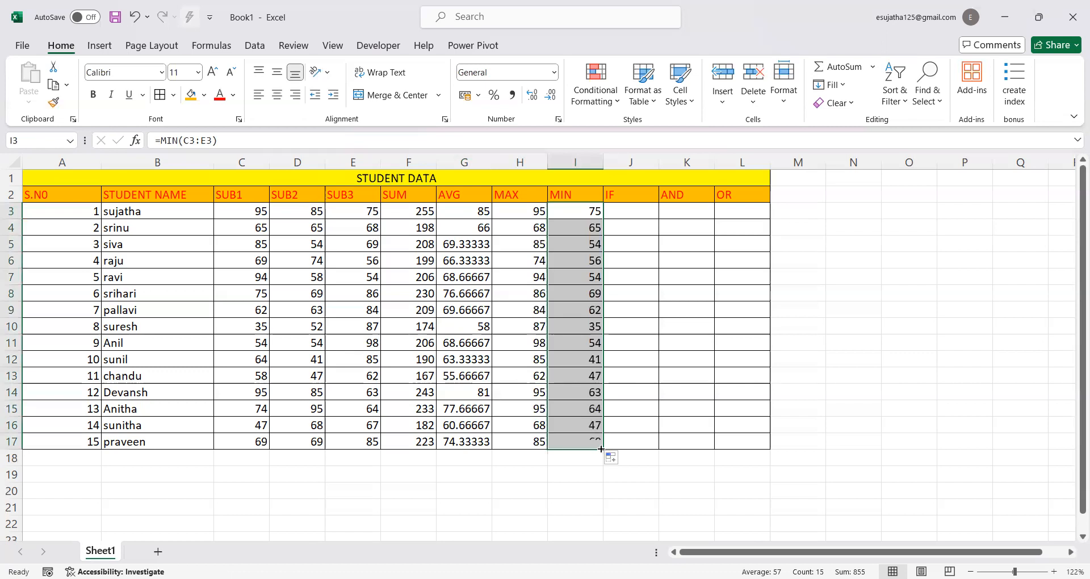
Enter =IF(C3>70, "pass","fail") in cell J3 of the IF column and fill the formula down to J17
left_click(625, 209)
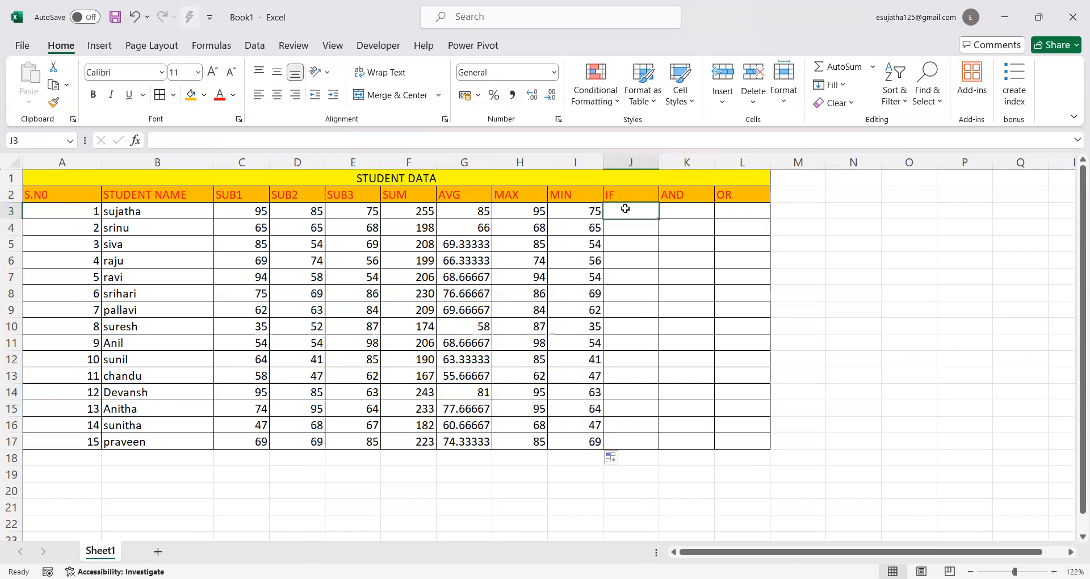
type("=")
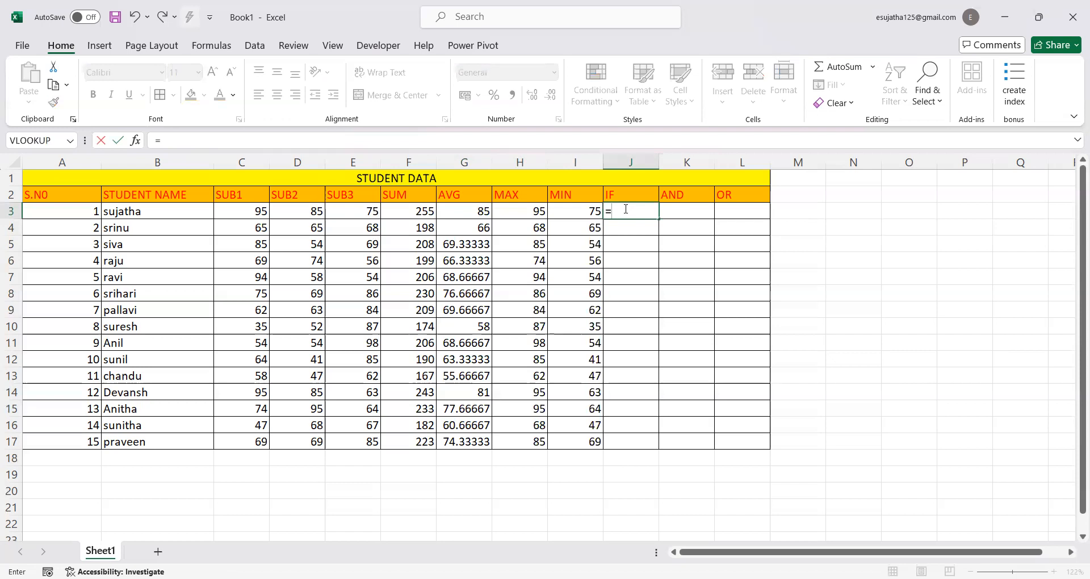
type("if")
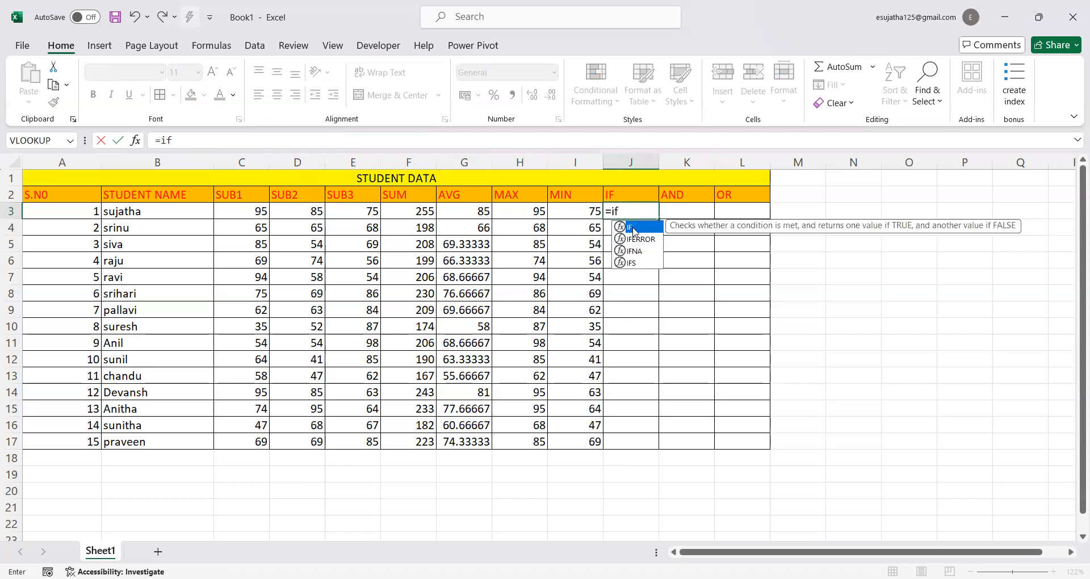
double_click(634, 228)
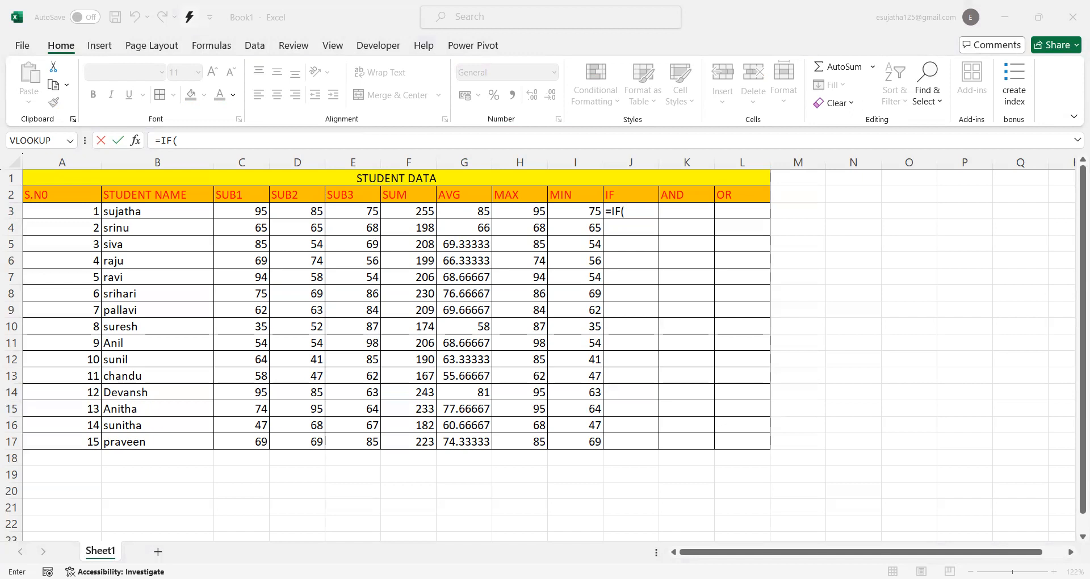
left_click(234, 192)
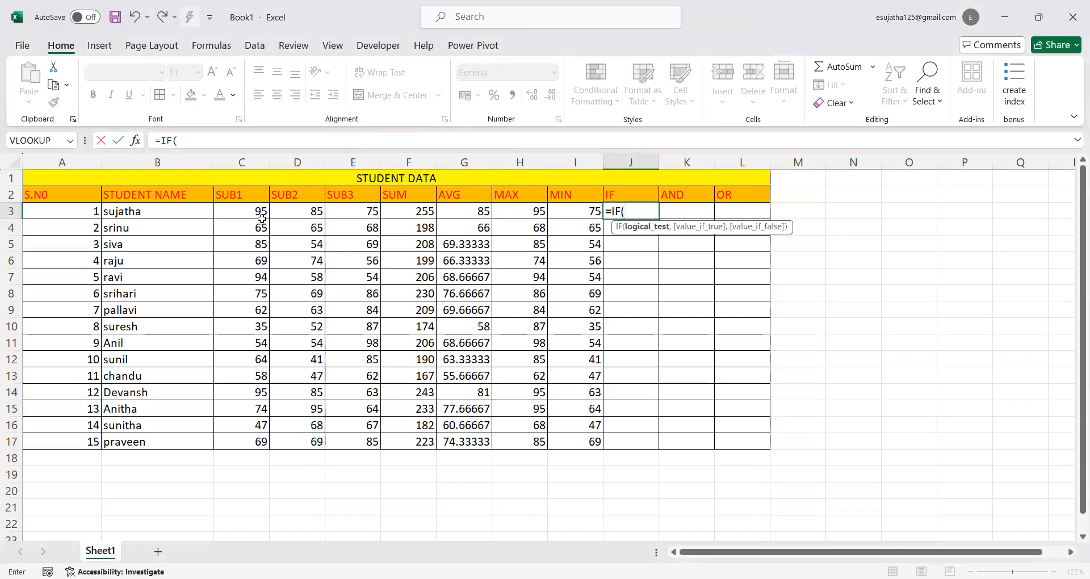
left_click(246, 213)
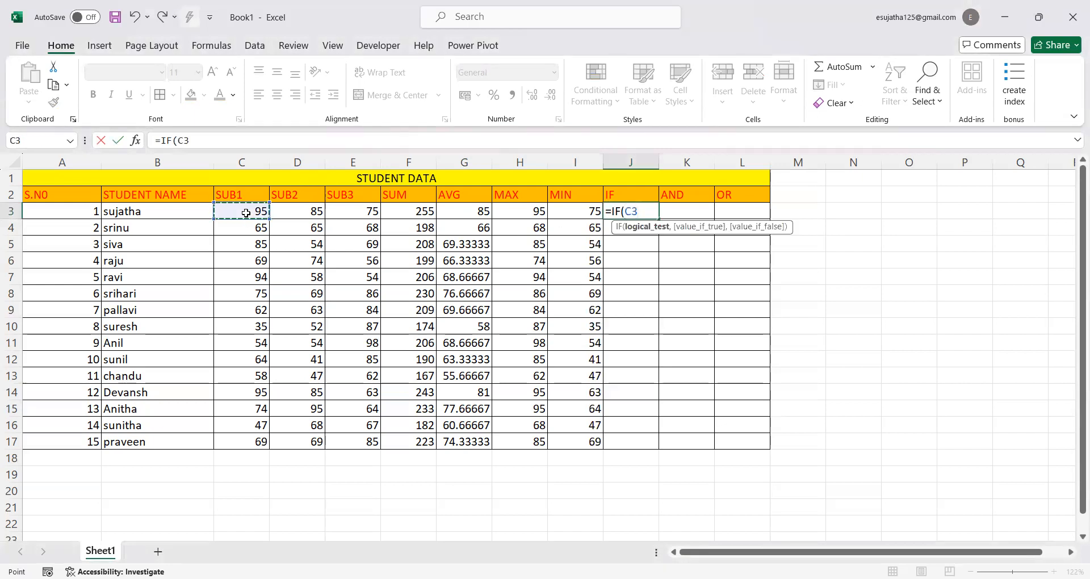
type(">")
type("70, \"")
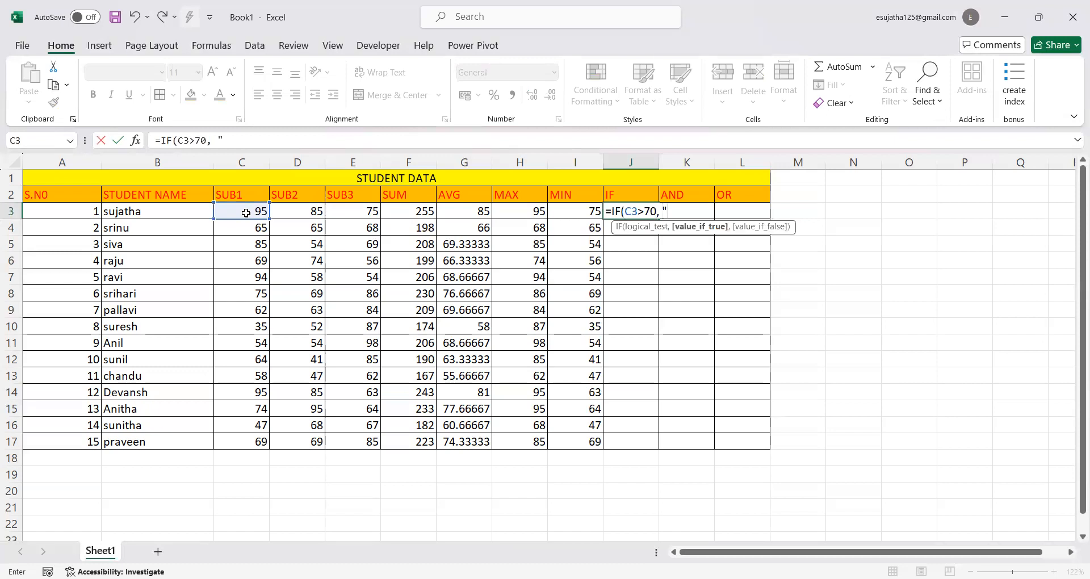
type("p")
type("ass")
type("\"")
type(" ,")
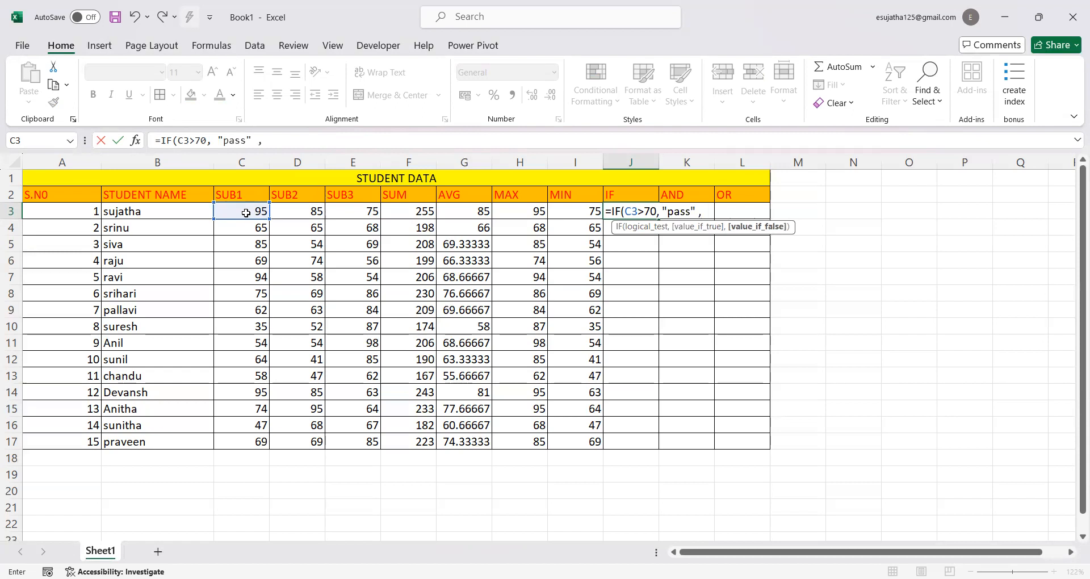
type("\"fail")
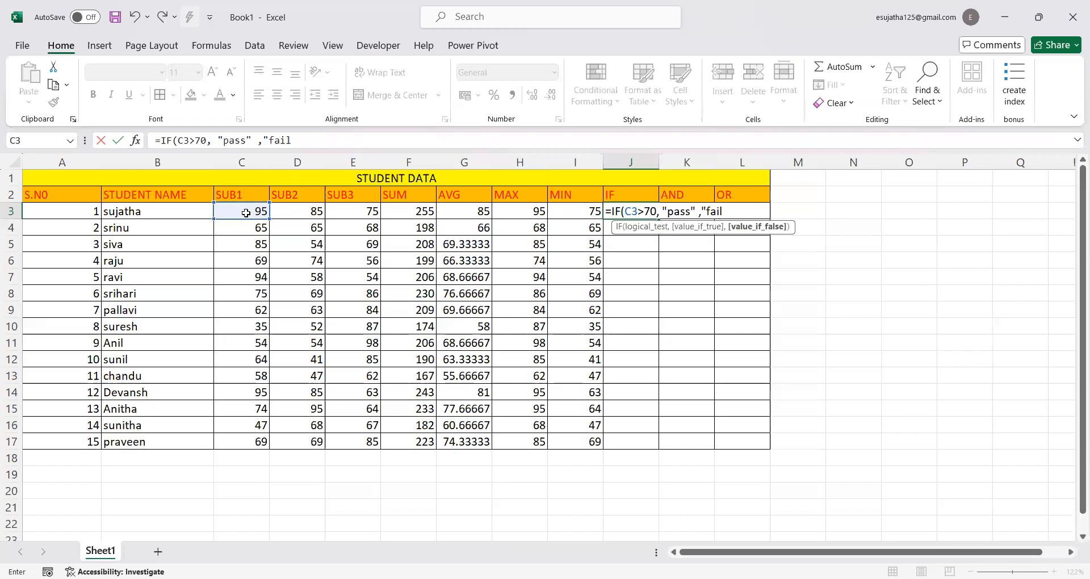
type("\")")
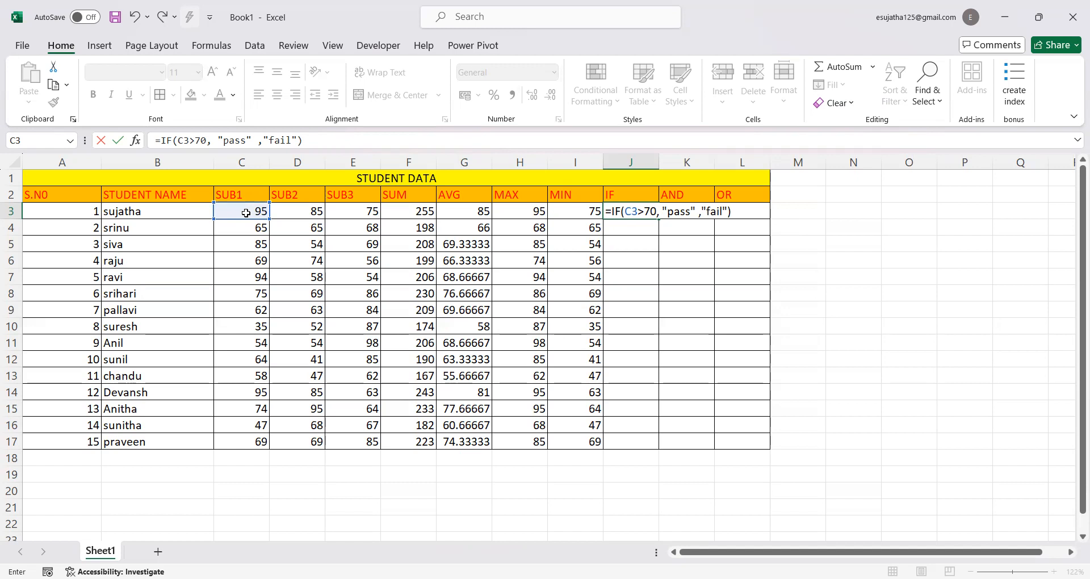
key("Return")
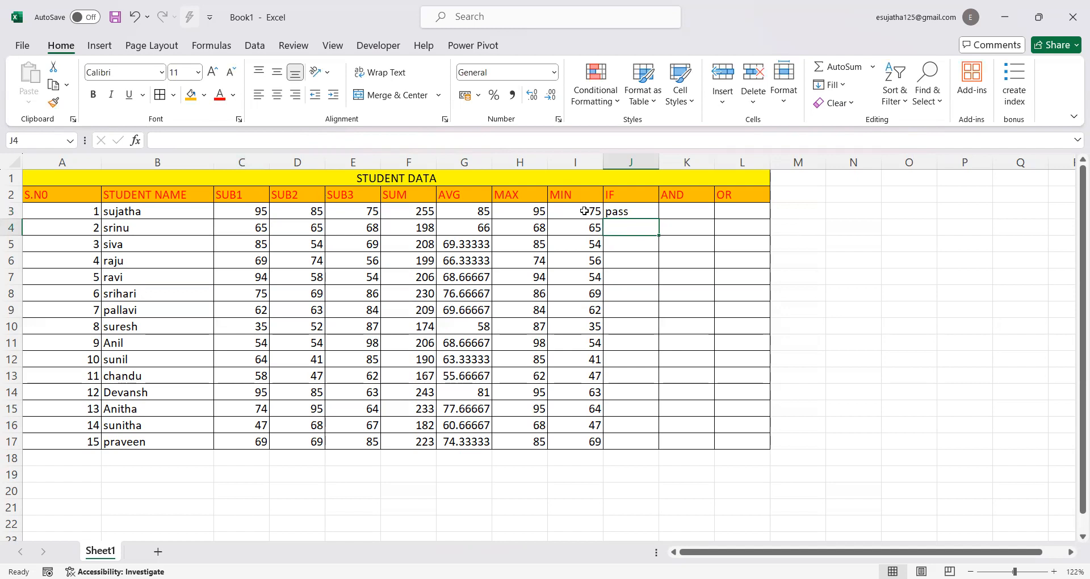
left_click(637, 208)
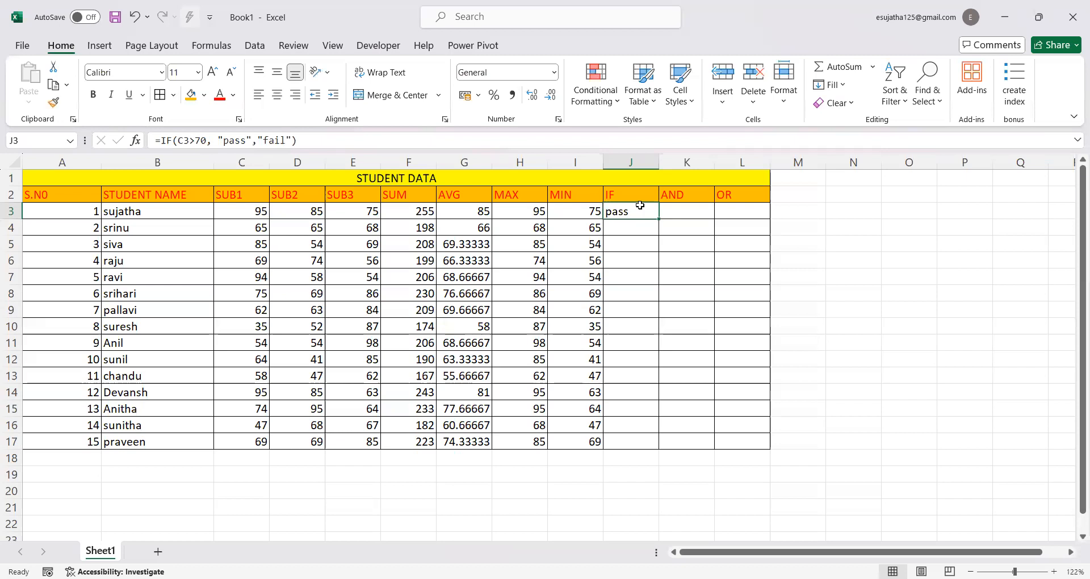
left_click_drag(657, 219, 655, 452)
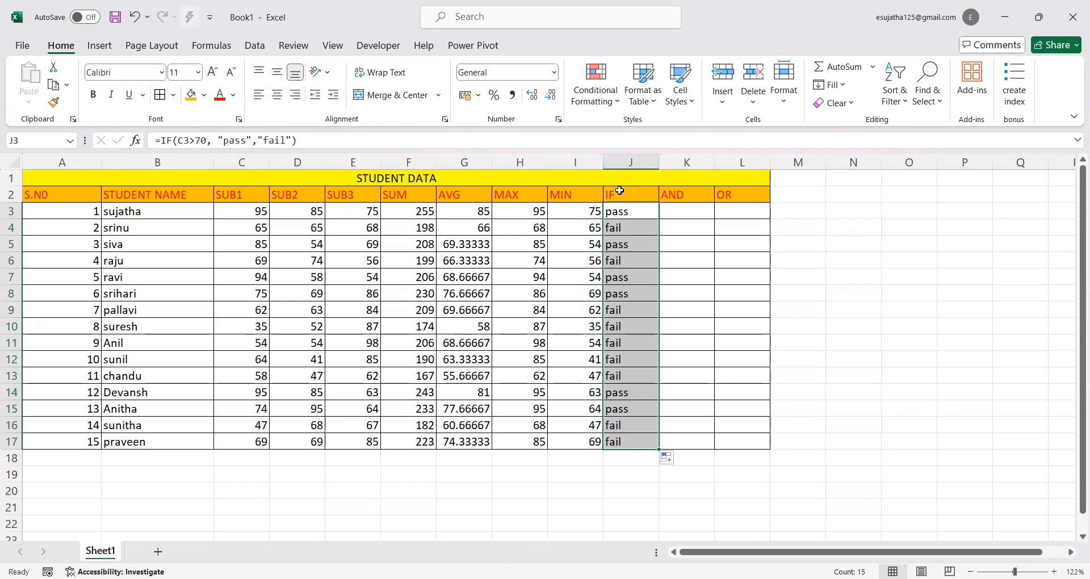
Enter =AND(C3>=60,C3<=85) in cell K3 to test whether the SUB1 mark lies between 60 and 85
left_click(668, 211)
type("=")
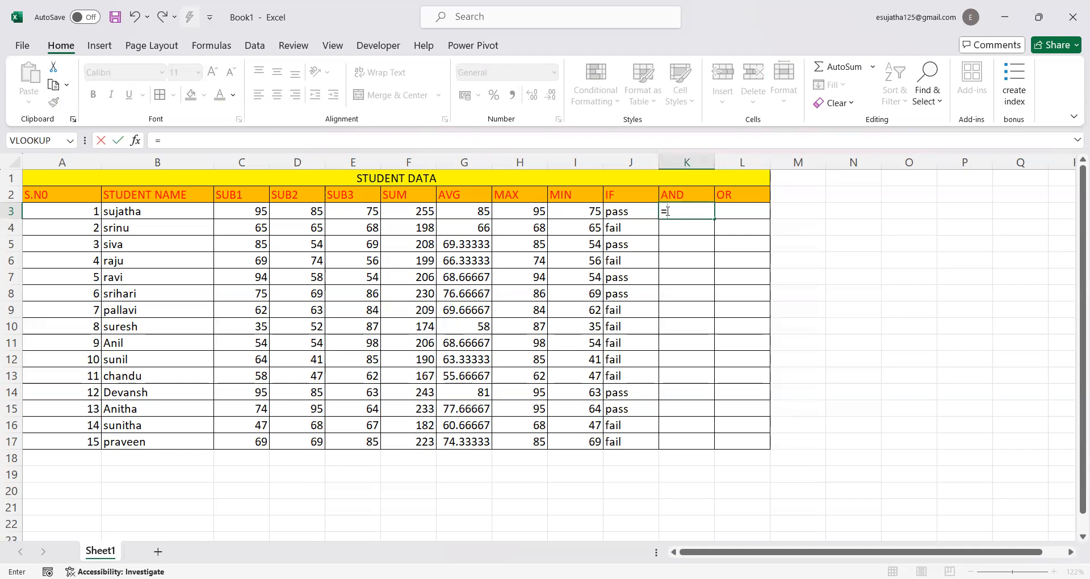
type("and")
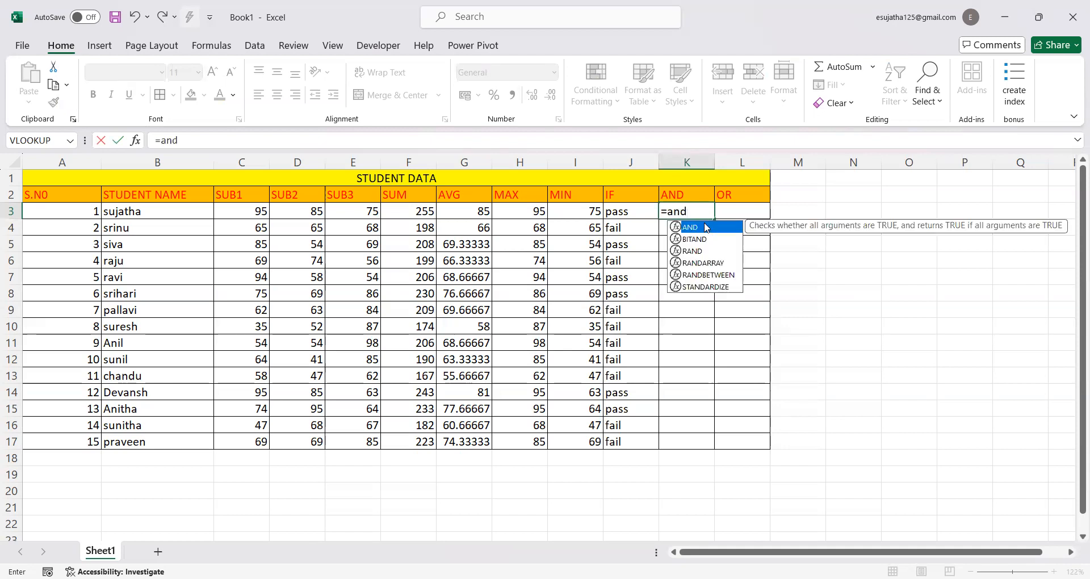
double_click(706, 228)
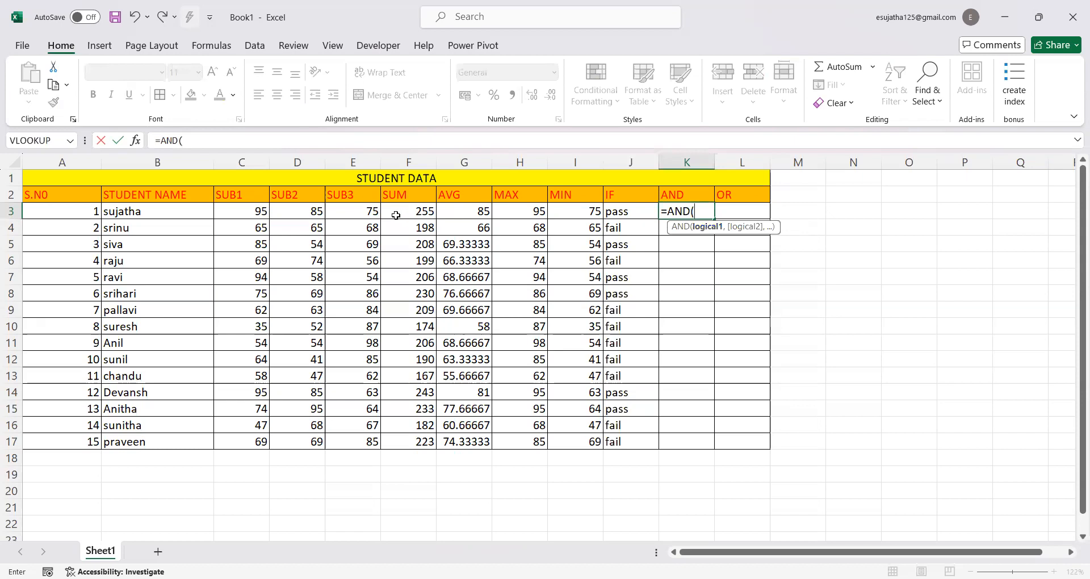
left_click(251, 214)
type(">")
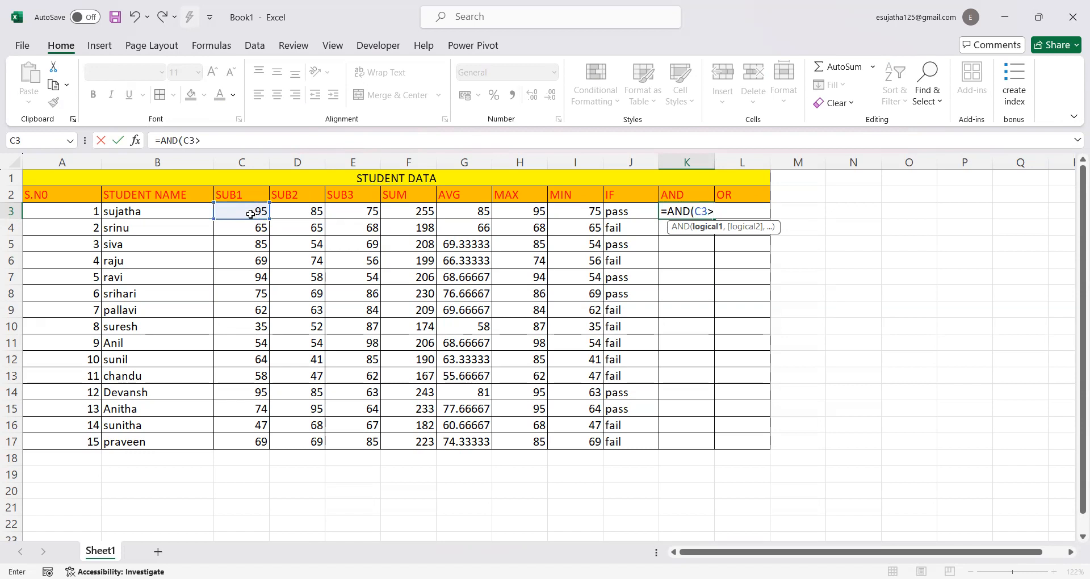
type("=60,")
left_click(251, 214)
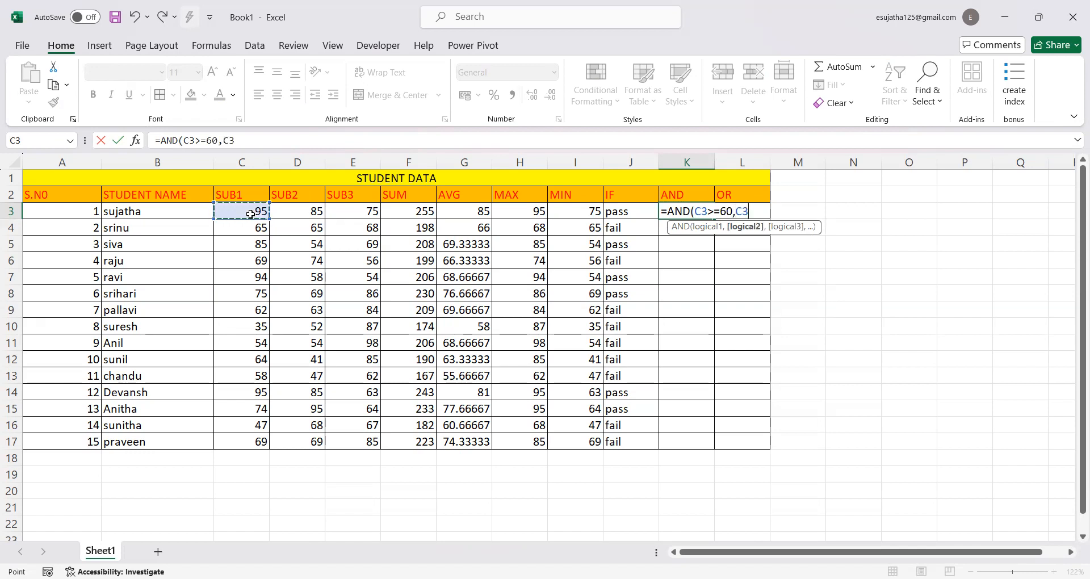
type("<=85)")
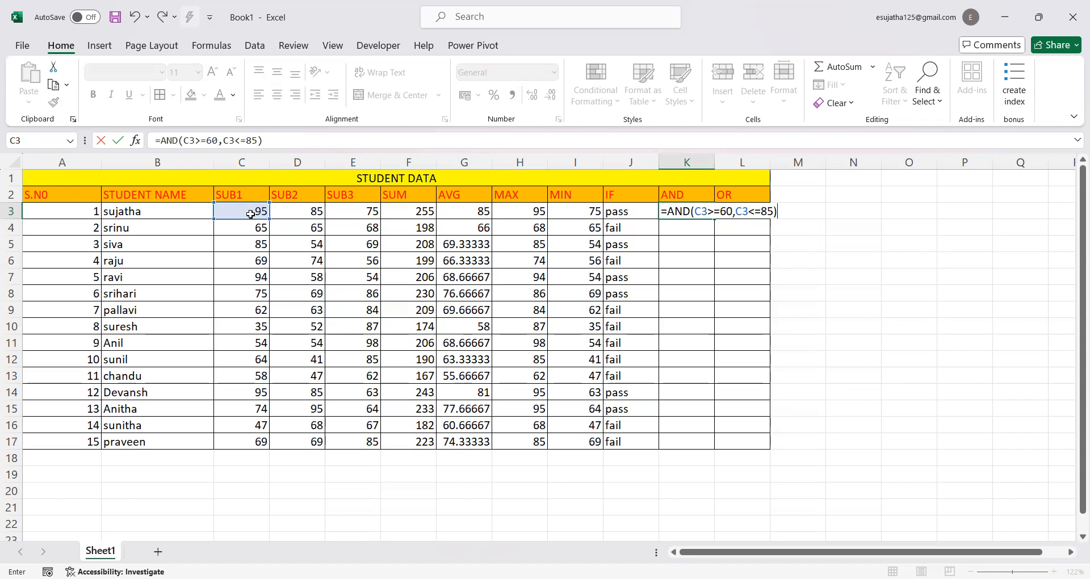
key("Return")
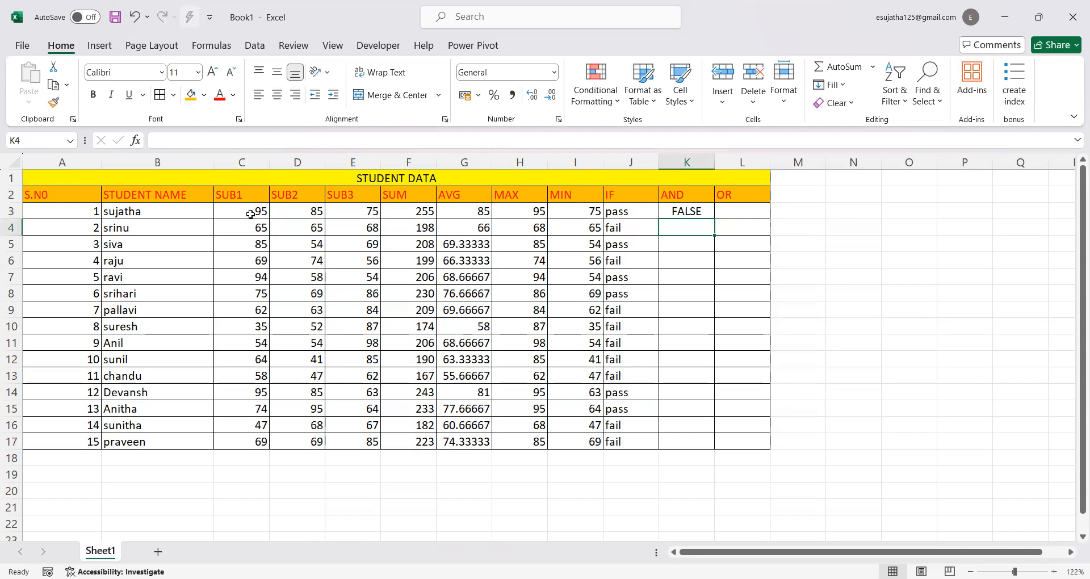
Compare the AND result in K3 with the SUB1 mark in C3, and fill the formula down to K17
left_click(698, 211)
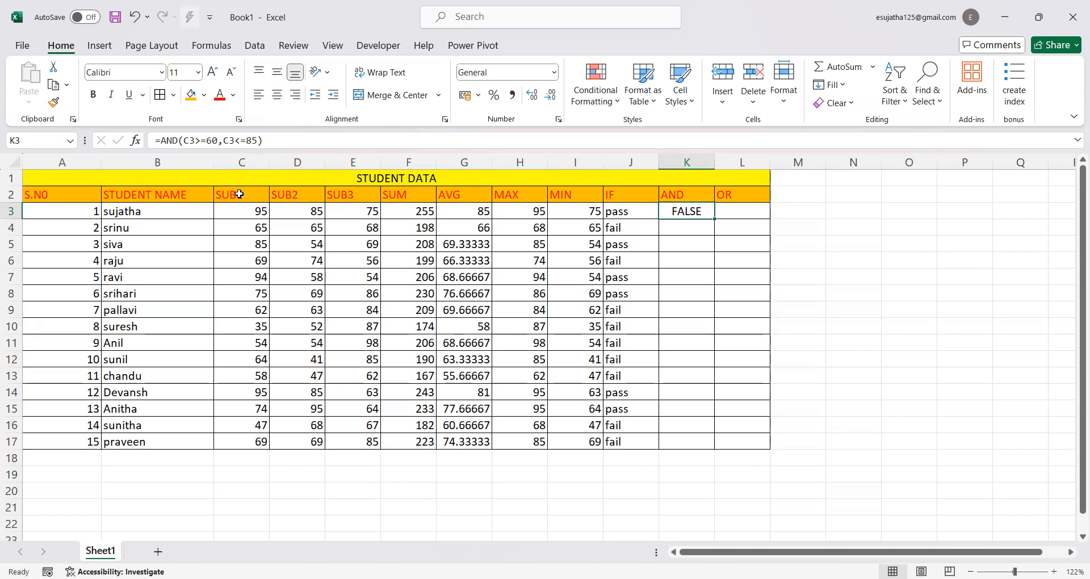
left_click(238, 212)
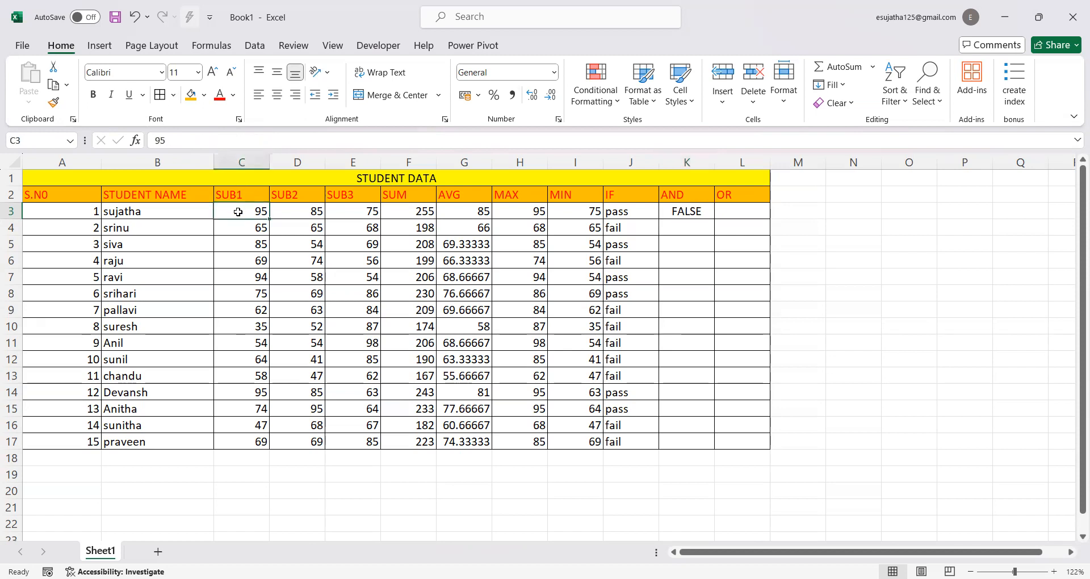
left_click(698, 211)
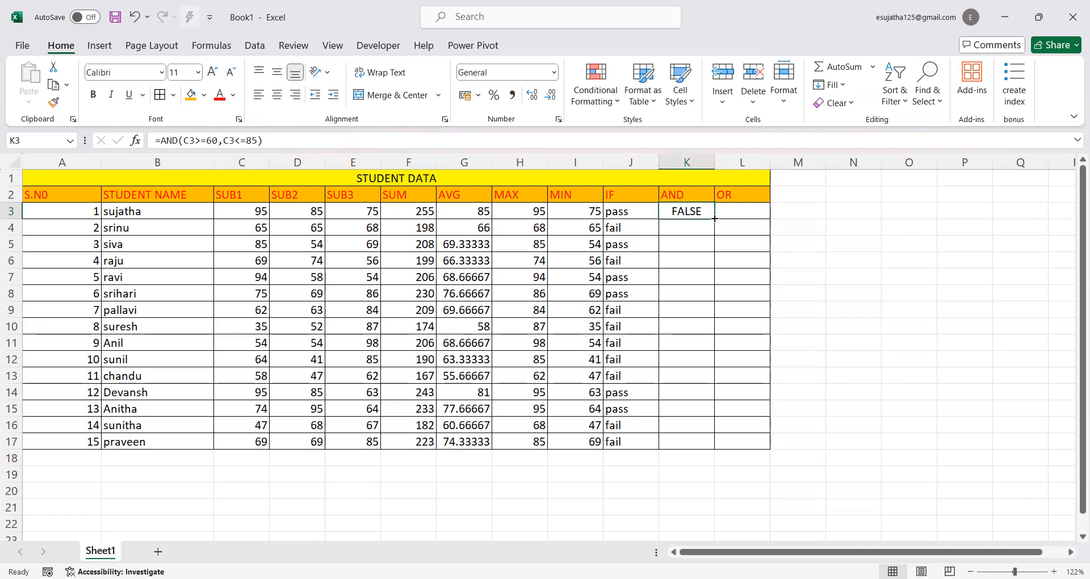
left_click_drag(713, 218, 709, 446)
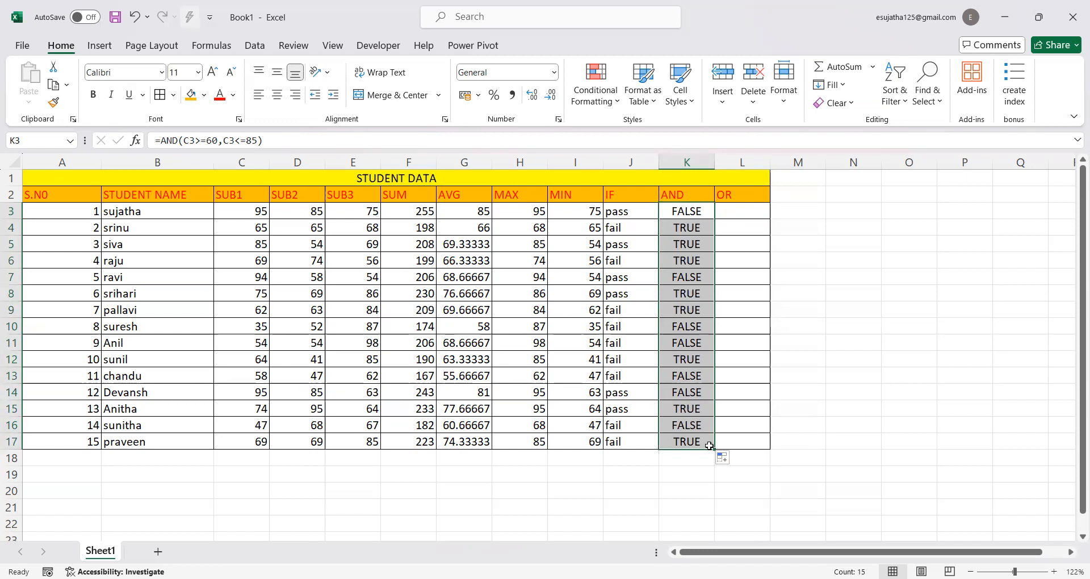
Enter =OR(E3>=55,E3<=95) in cell L3 to test the SUB3 mark, and fill the formula down to L17
left_click(733, 211)
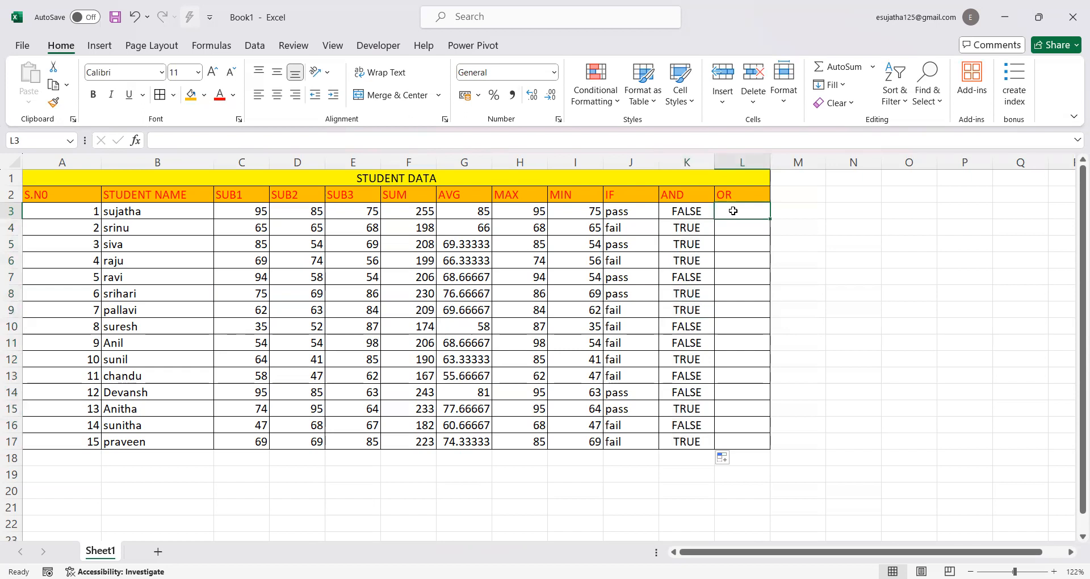
type("=o")
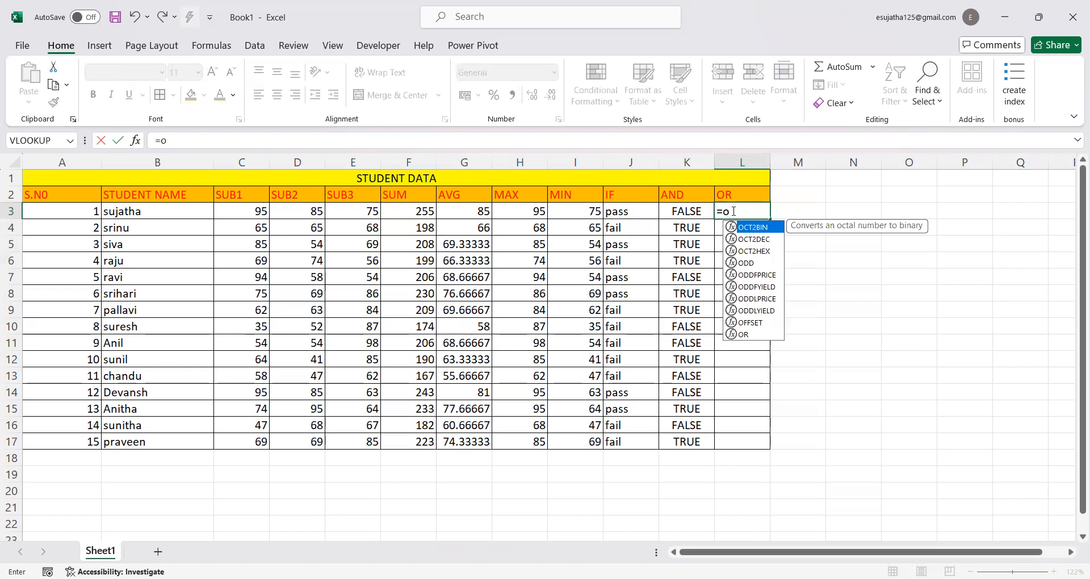
type("r")
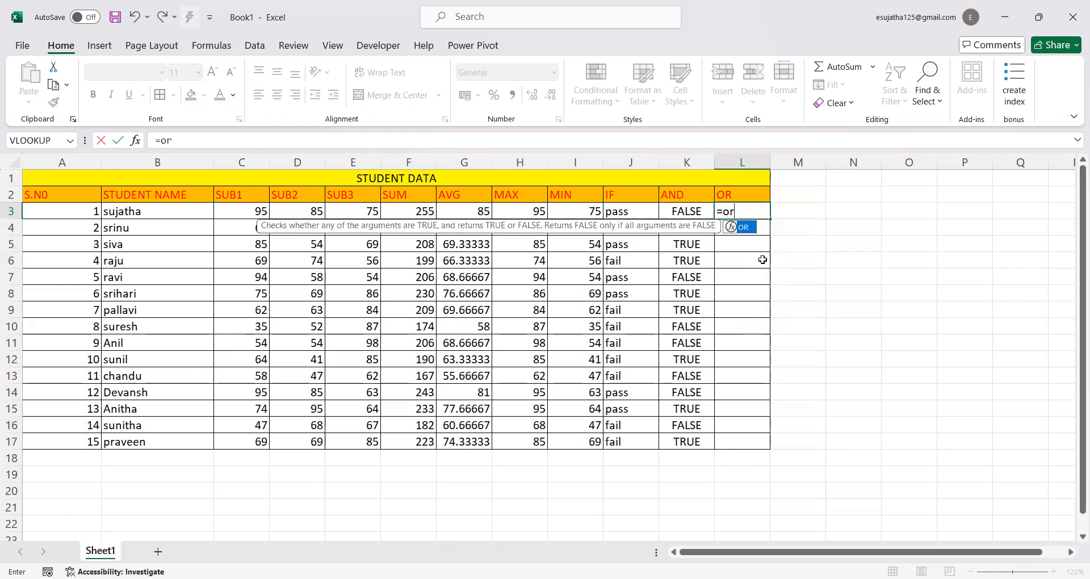
double_click(748, 228)
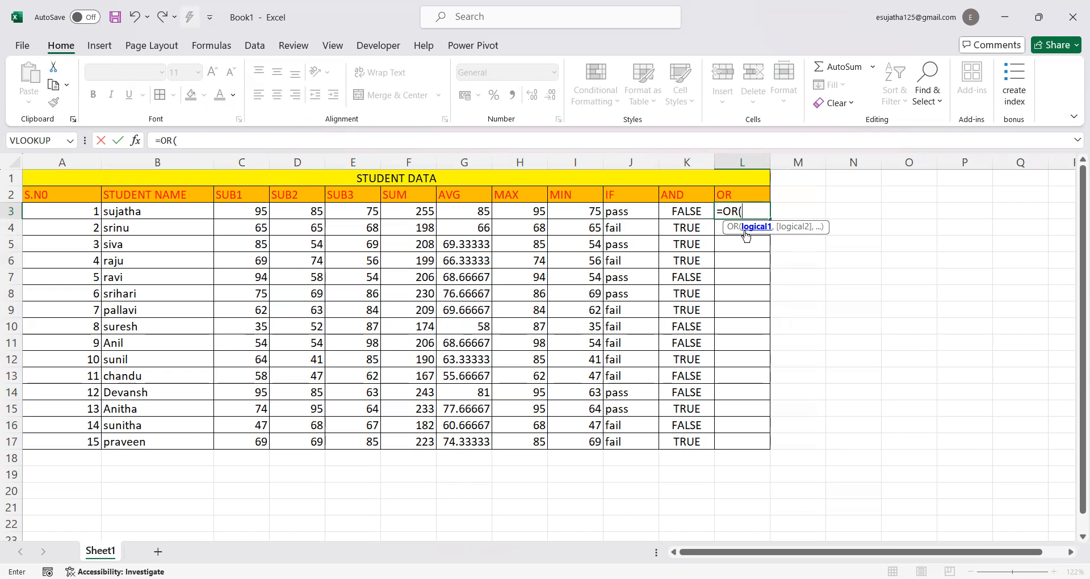
left_click(350, 212)
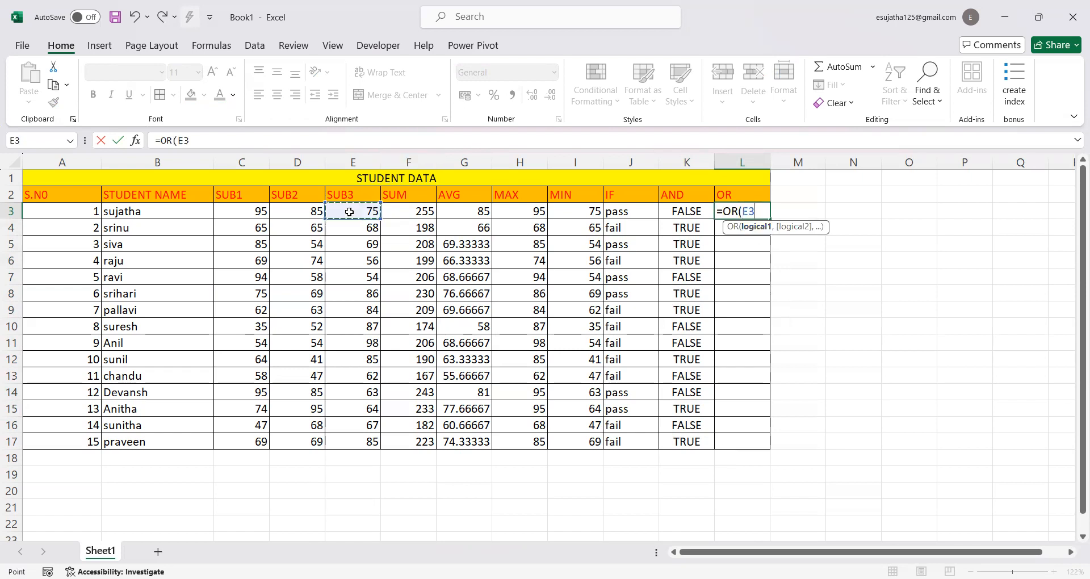
type(">=55.,")
left_click(349, 212)
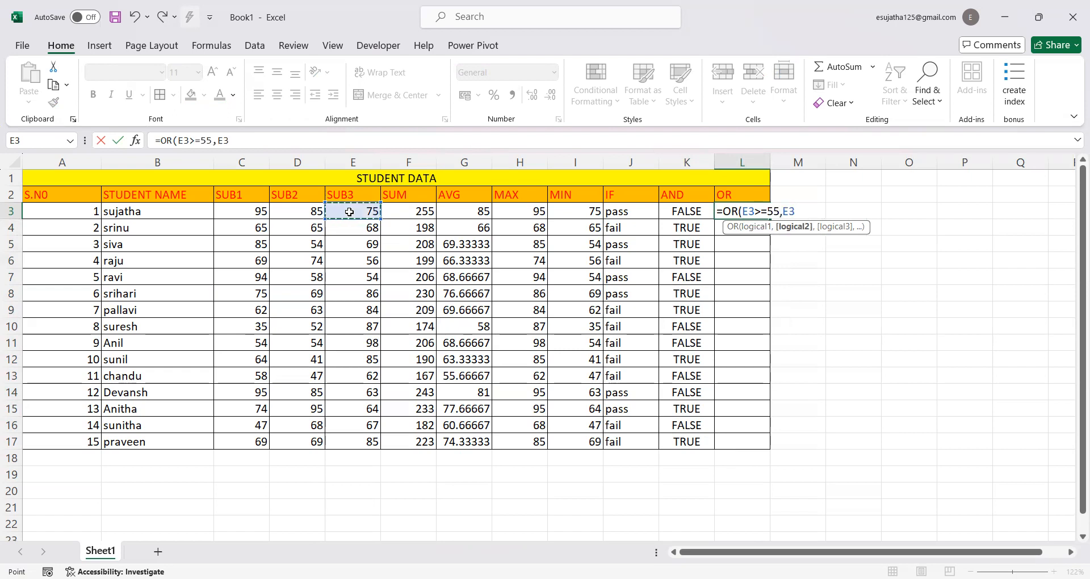
type("<=95)")
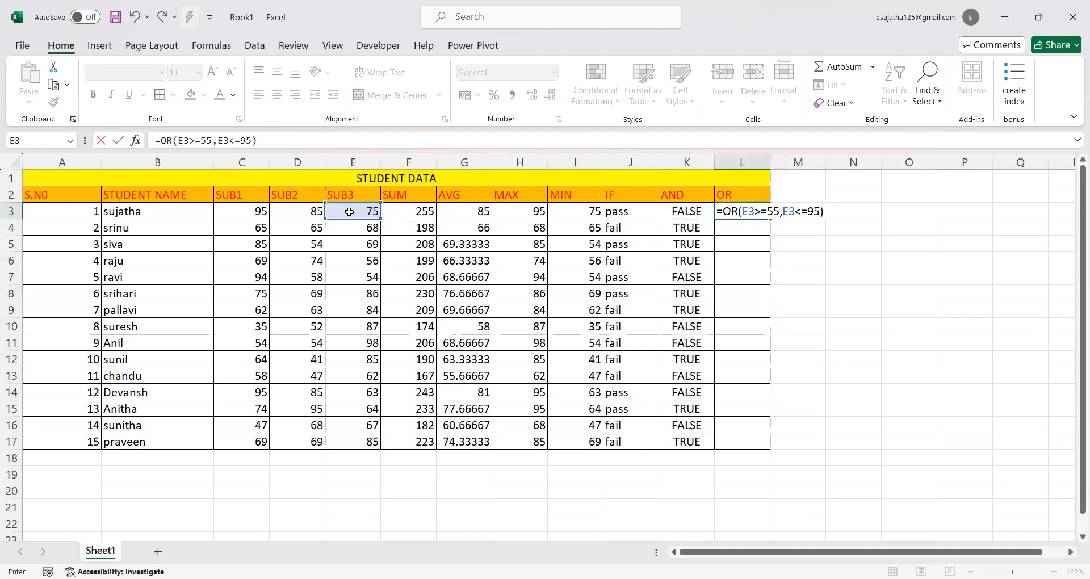
key("Return")
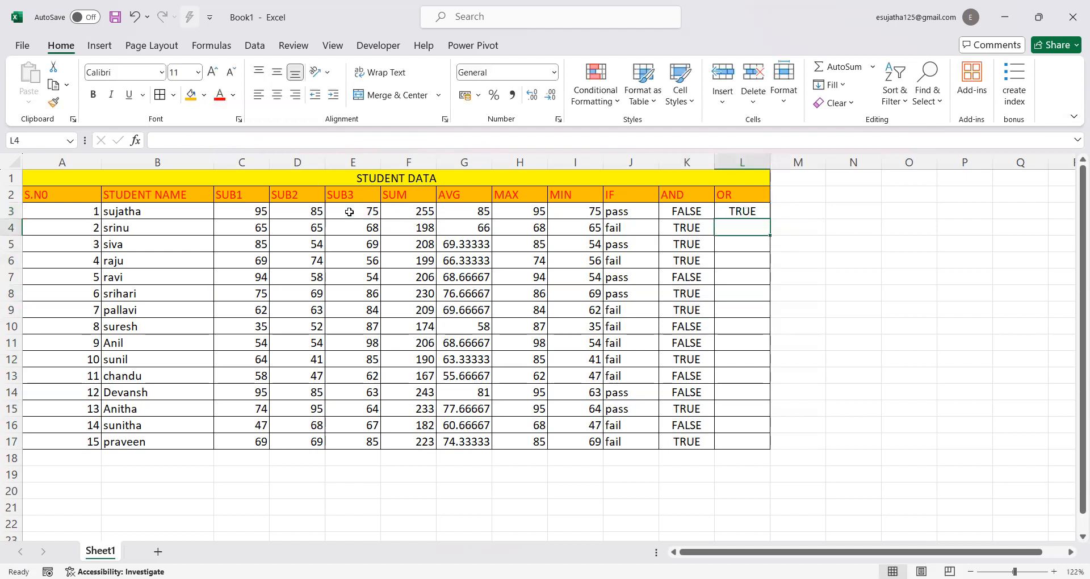
left_click(749, 214)
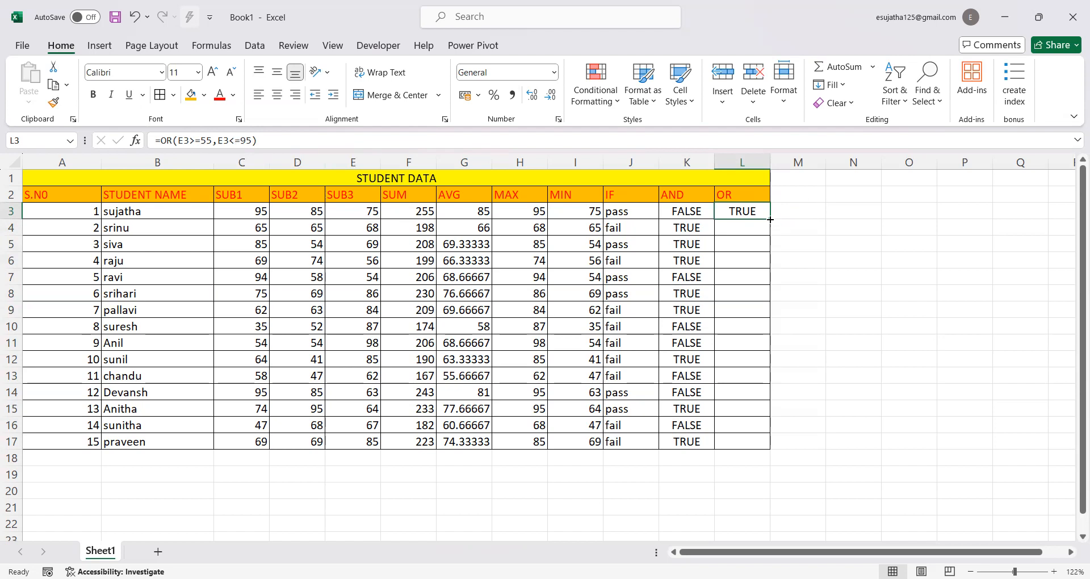
left_click_drag(770, 220, 765, 452)
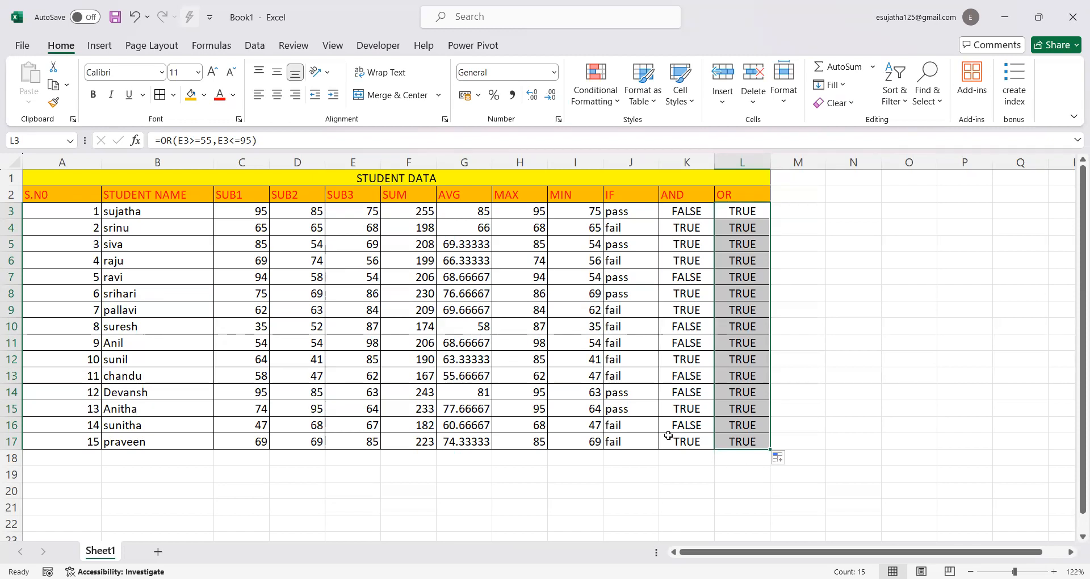
Try to apply light blue gradient-fill data bars to the OR results in L3:L17
left_click(619, 104)
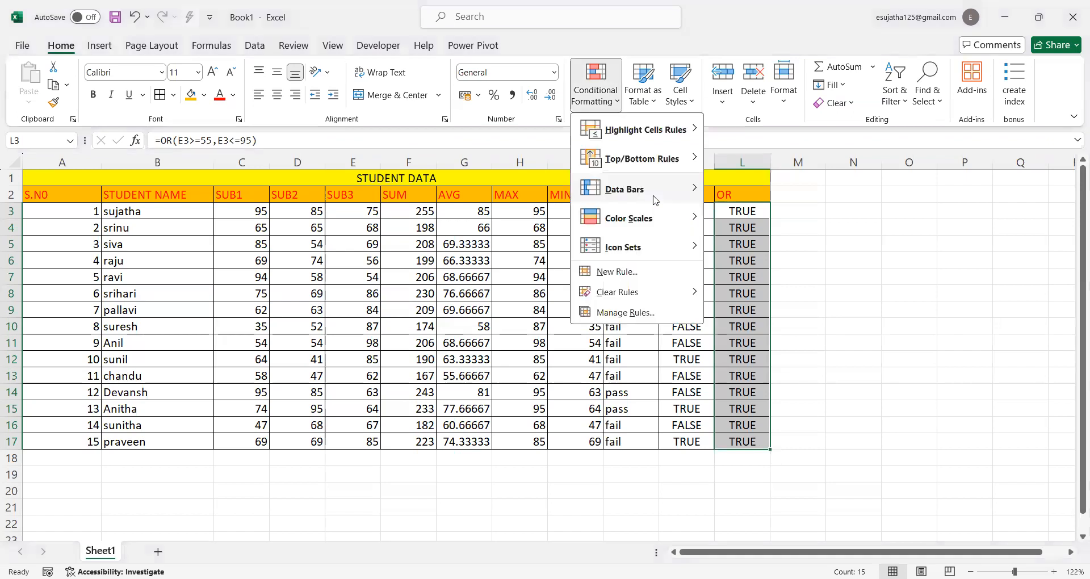
mouse_move(655, 199)
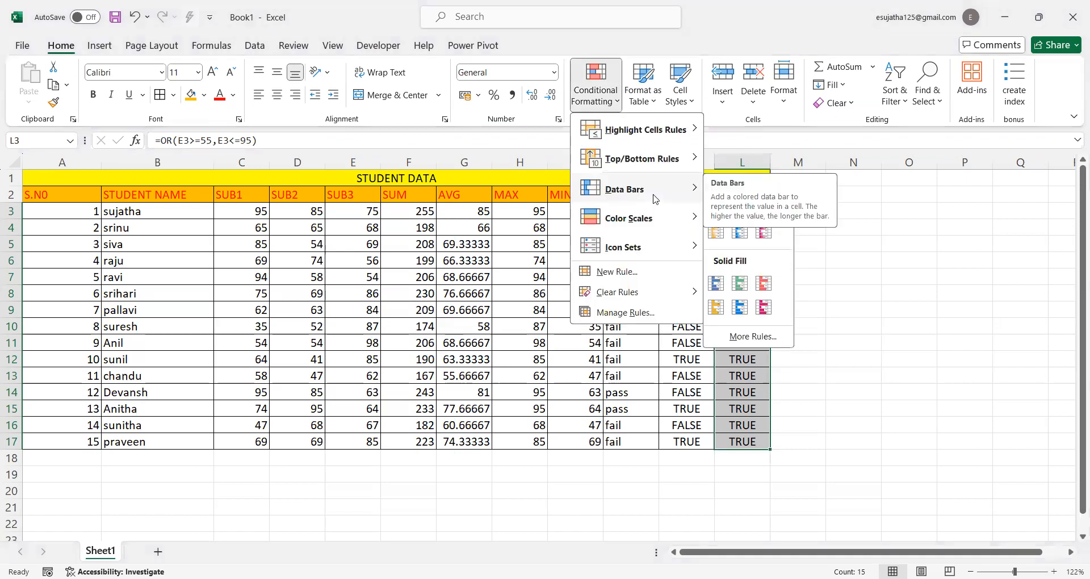
left_click(742, 233)
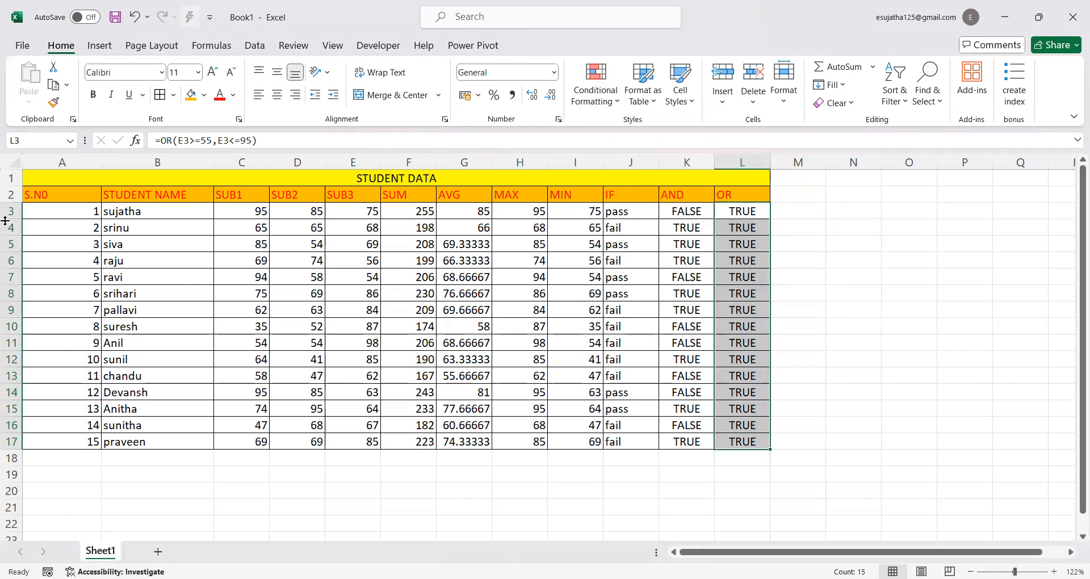
Apply orange gradient-fill data bars to the table range A2:L17
left_click(32, 193)
left_click_drag(159, 228, 724, 441)
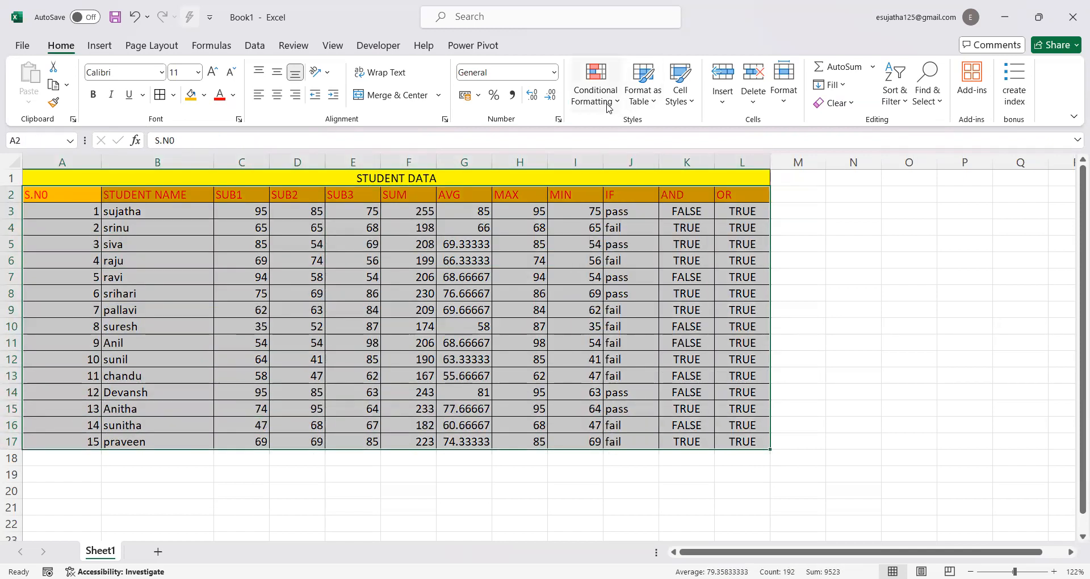
left_click(618, 106)
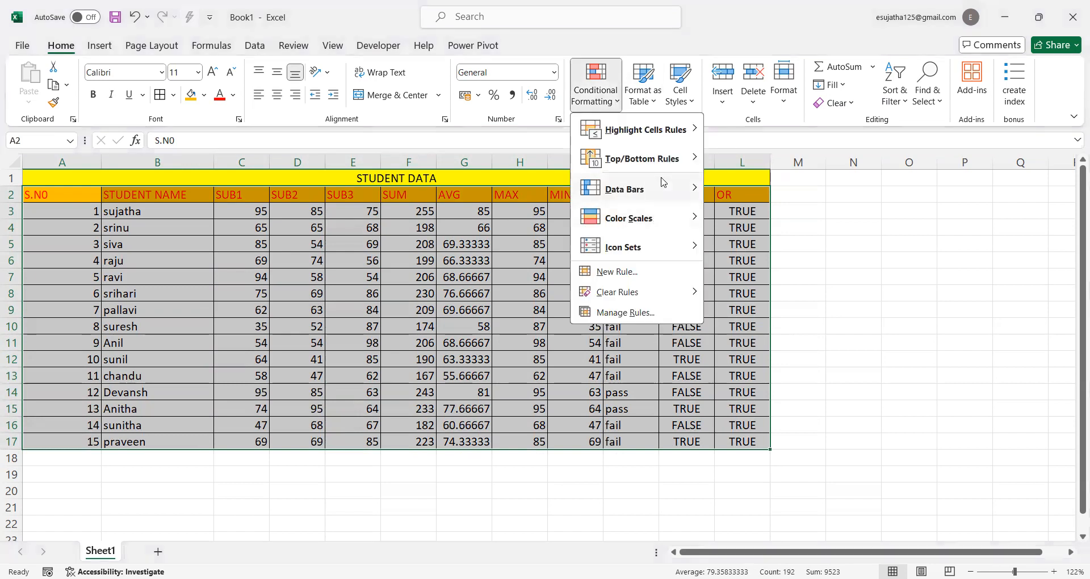
mouse_move(666, 189)
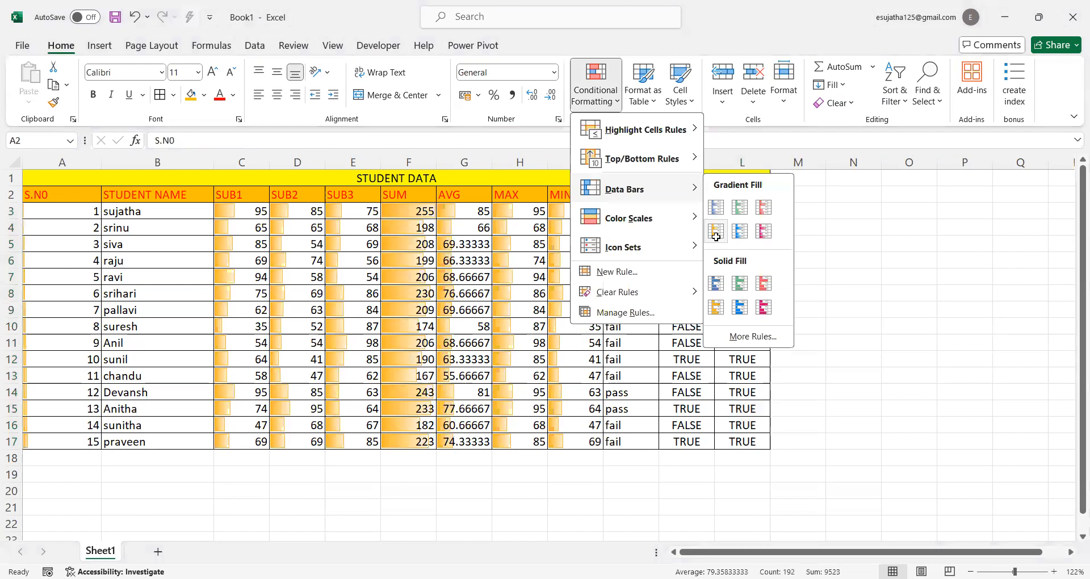
left_click(716, 231)
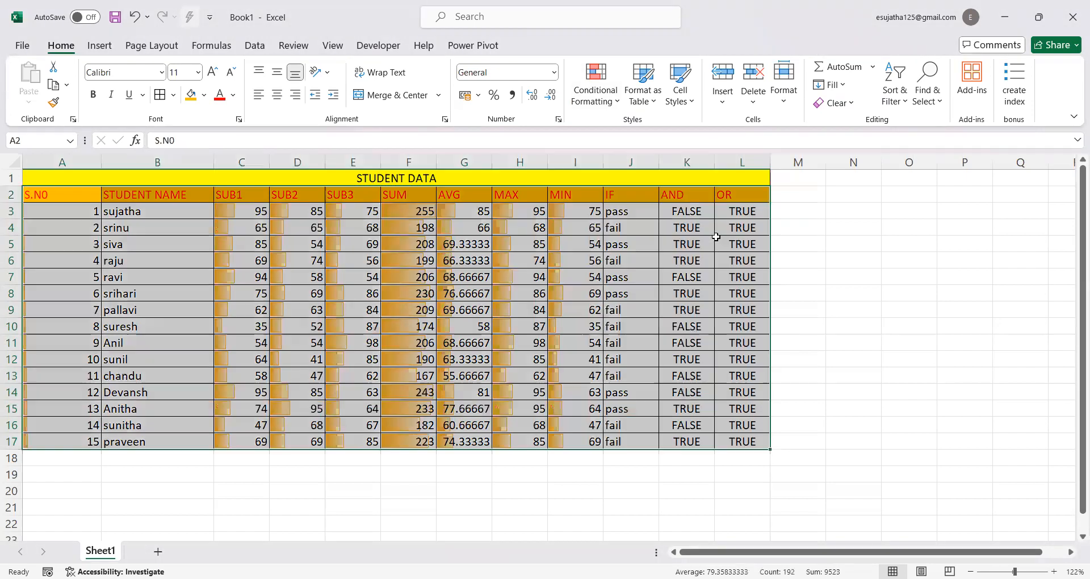
left_click(825, 233)
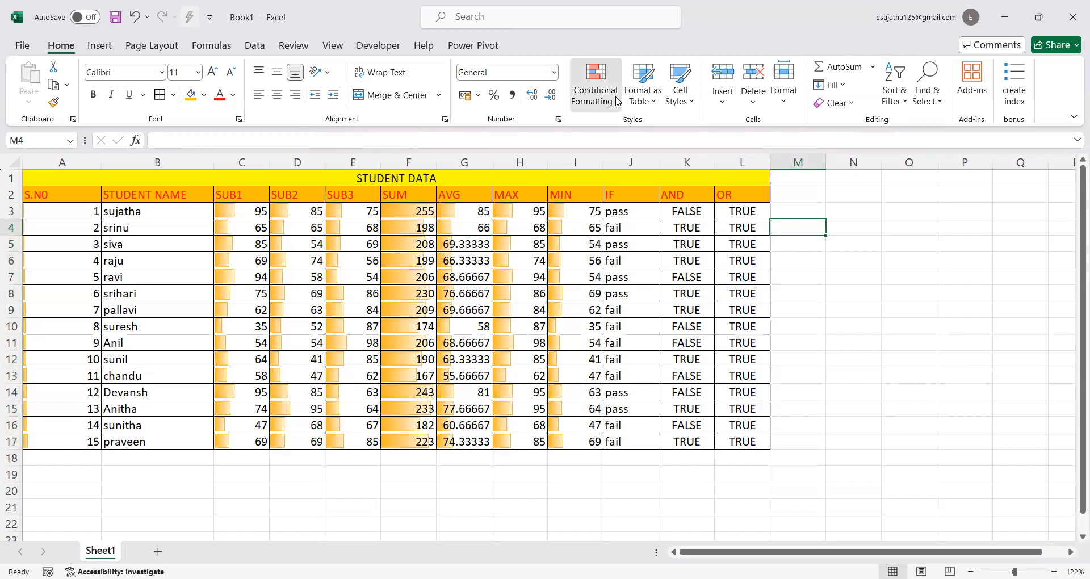
Try to apply blue solid-fill data bars with only the empty cell M4 selected
left_click(618, 102)
mouse_move(673, 193)
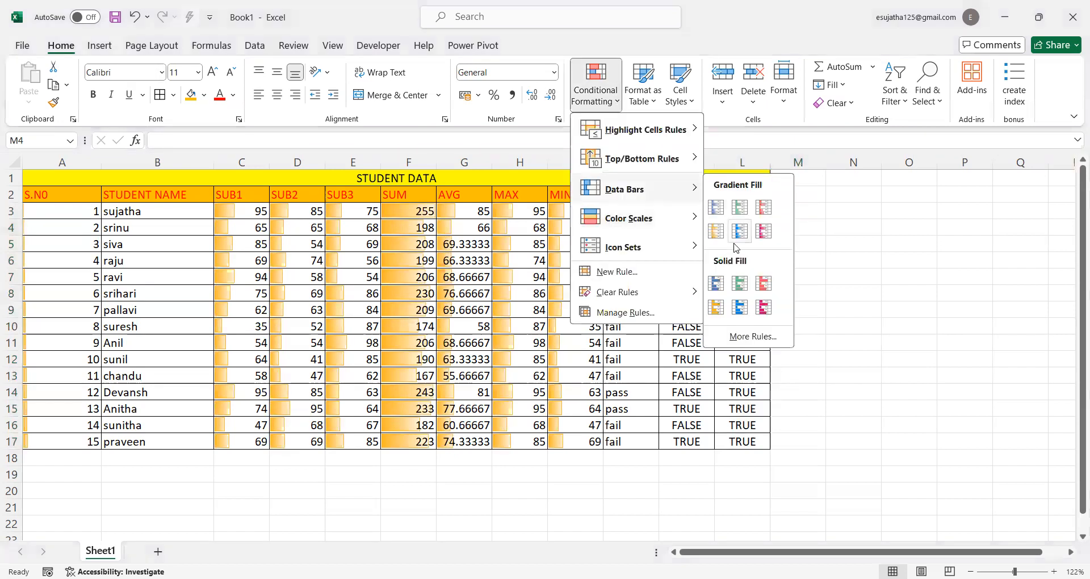
left_click(717, 284)
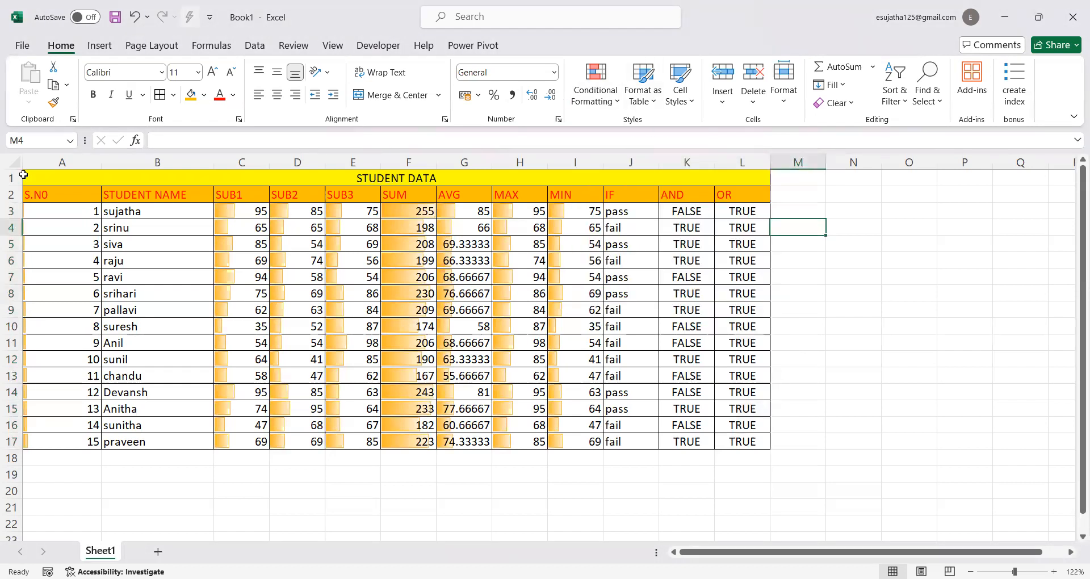
Select the table range A2:L17 and apply the gradient-fill Light Blue Data Bar conditional formatting
left_click(25, 193)
left_click_drag(25, 193, 742, 442)
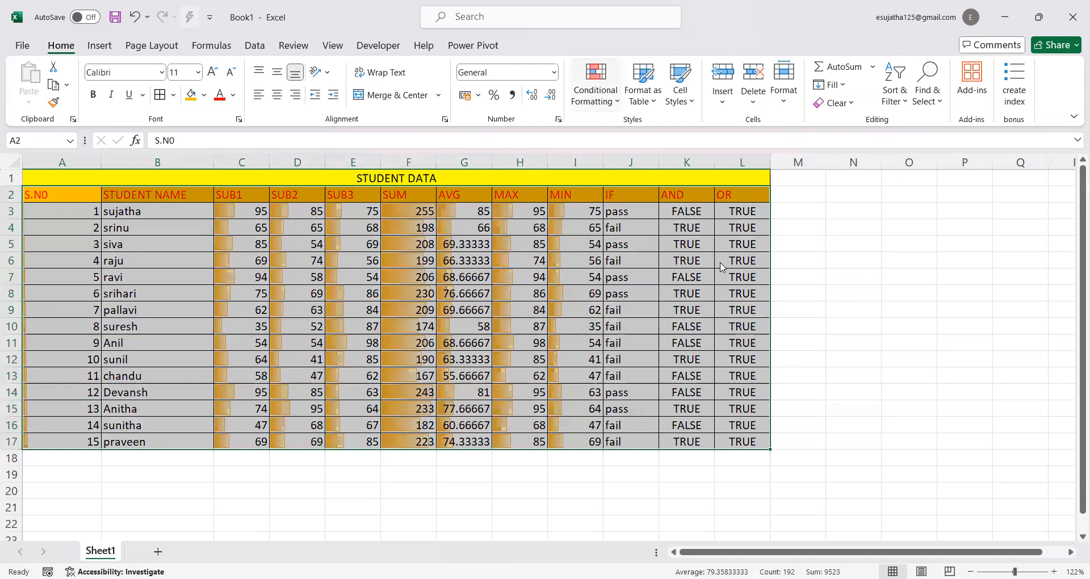
left_click(595, 96)
mouse_move(625, 190)
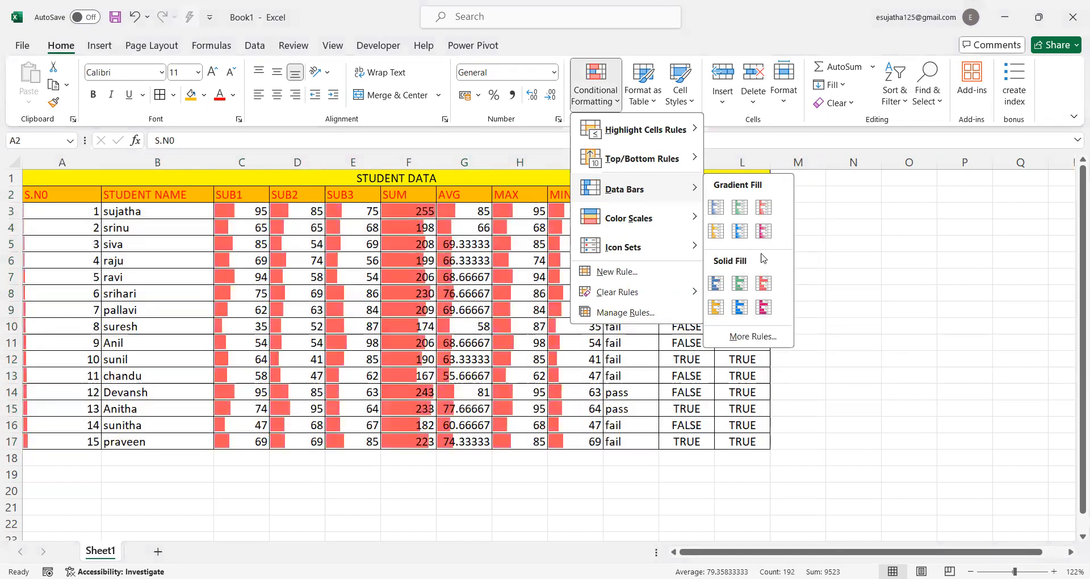
left_click(741, 233)
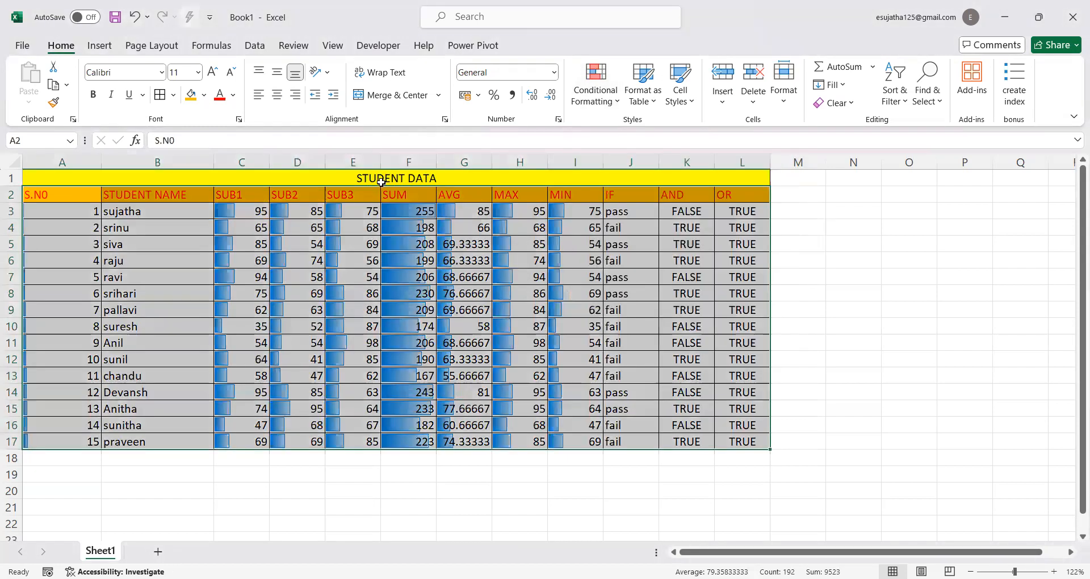
Add a three-color scale to A2:L17 with red for high, yellow for middle and green for low values
left_click(618, 104)
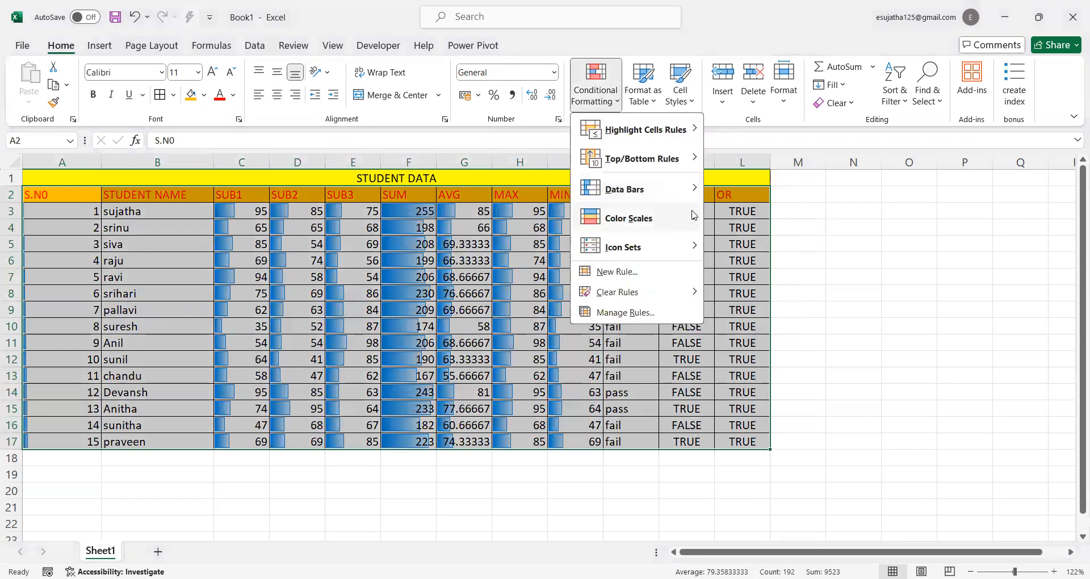
mouse_move(694, 218)
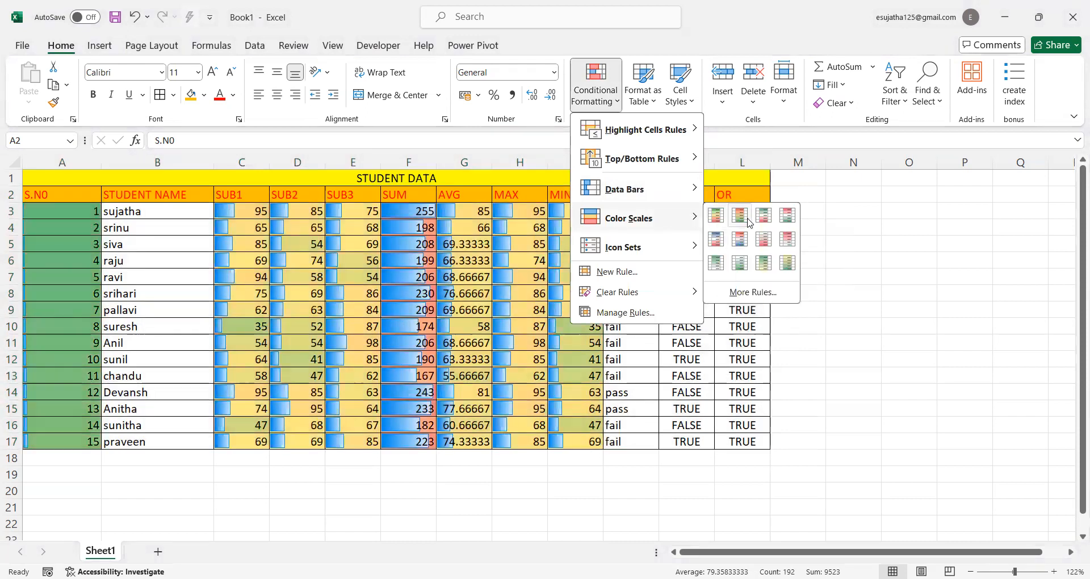
left_click(740, 216)
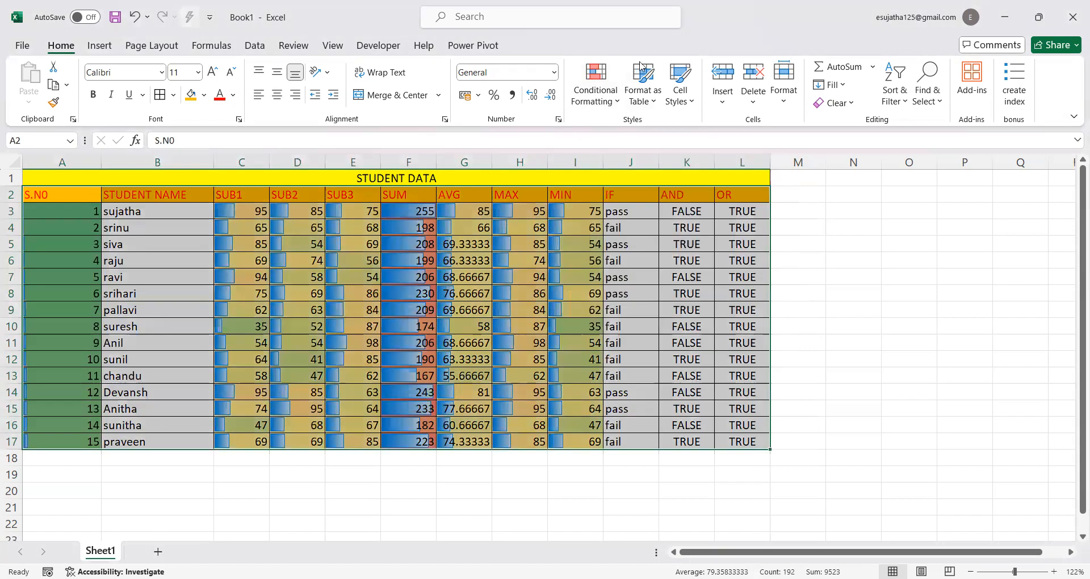
Add the 3 Arrows (Colored) icon set to A2:L17 and deselect the table
left_click(619, 103)
mouse_move(641, 247)
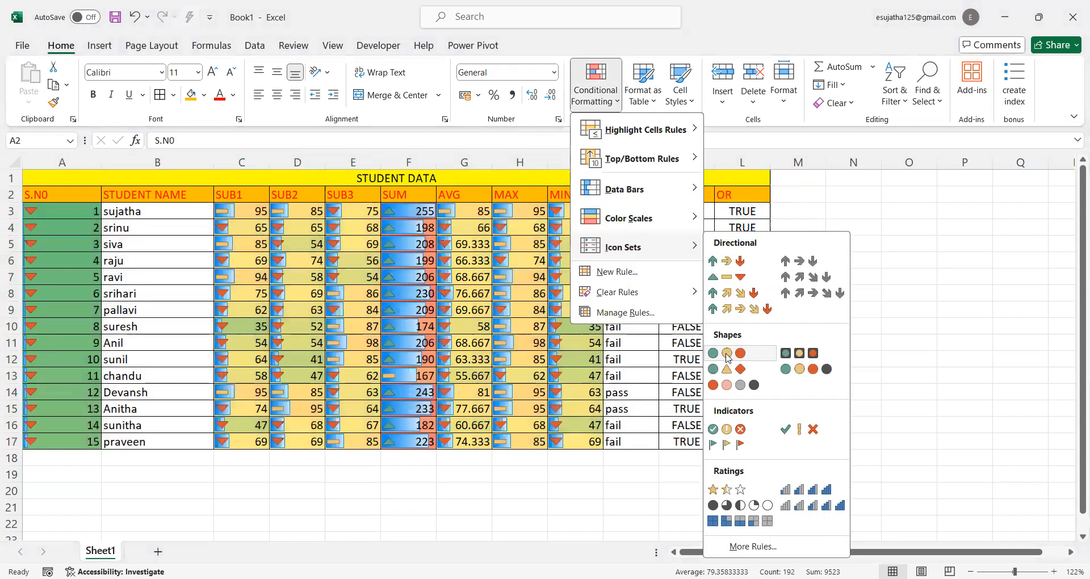
left_click(740, 263)
left_click(843, 274)
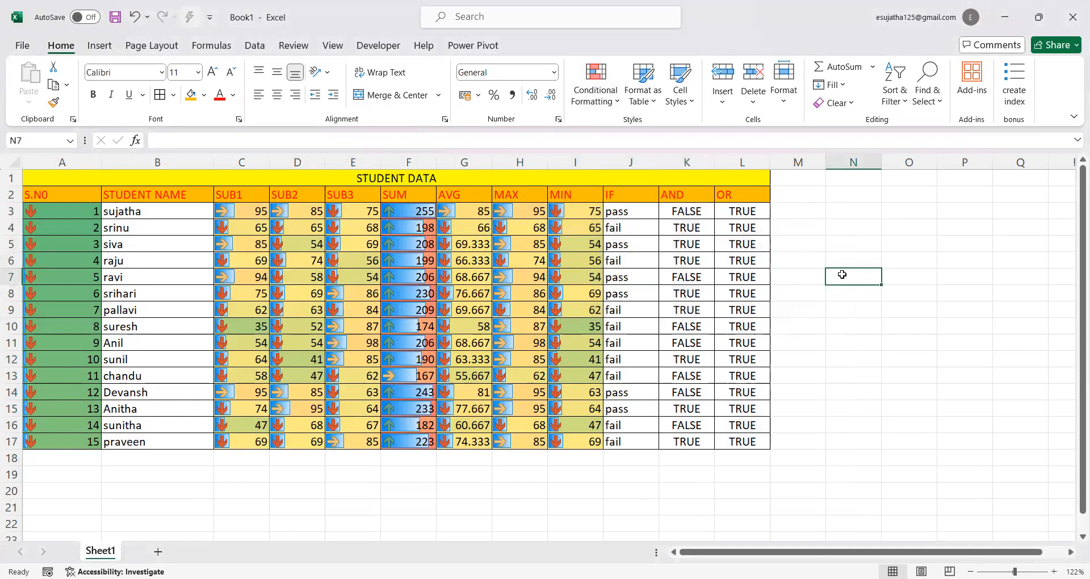